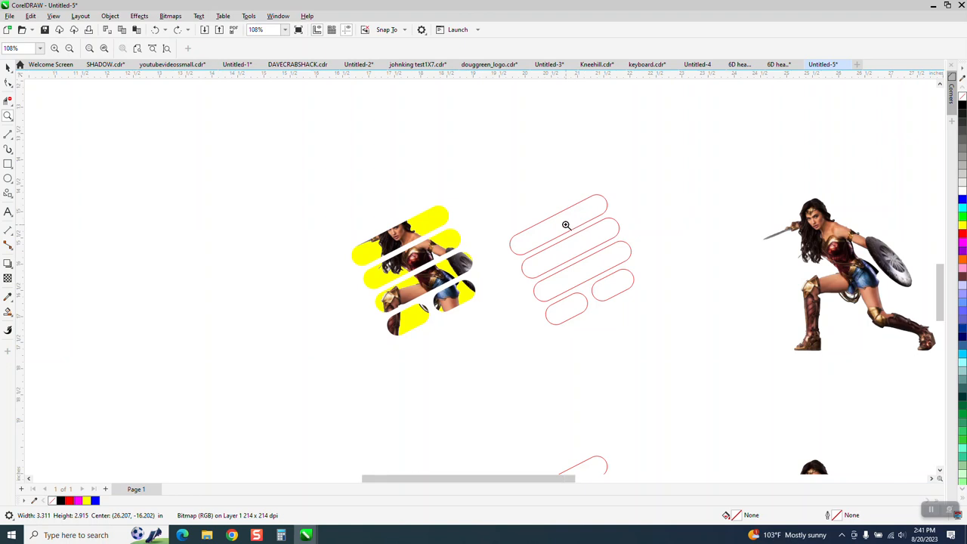
Examine the finished yellow sliced artwork beside the red rounded-bar outlines and the two copies of the warrior image
click(8, 68)
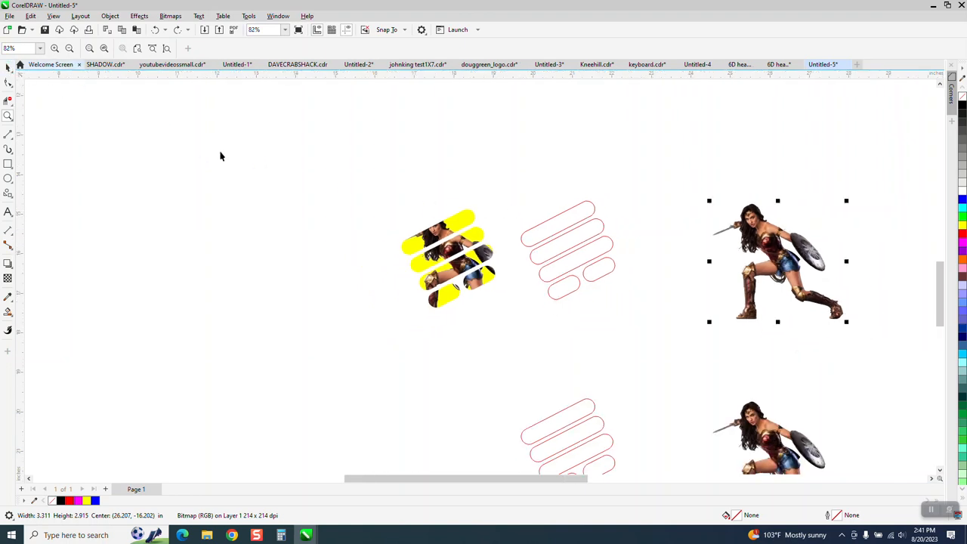
scroll(272, 195, down, 1)
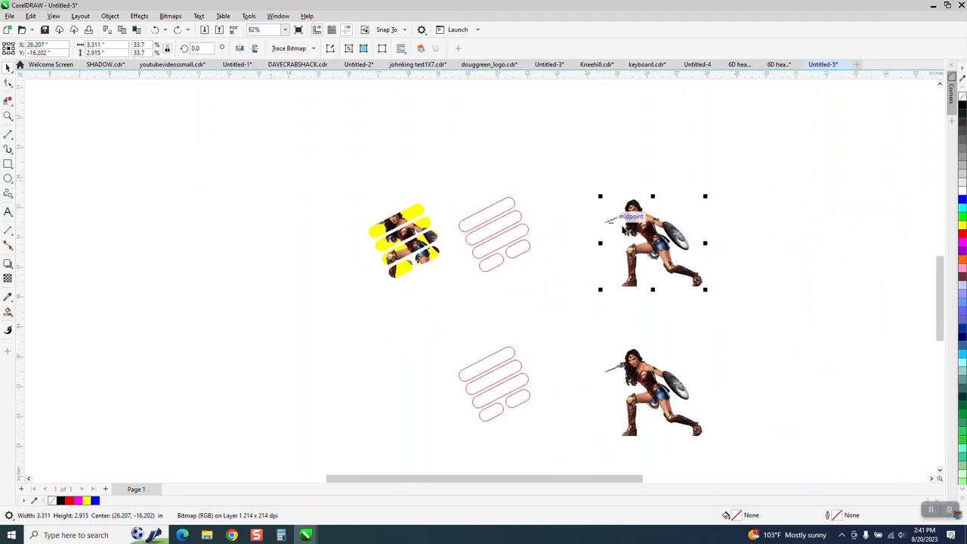
click(8, 115)
drag(609, 186, 760, 309)
scroll(387, 221, down, 4)
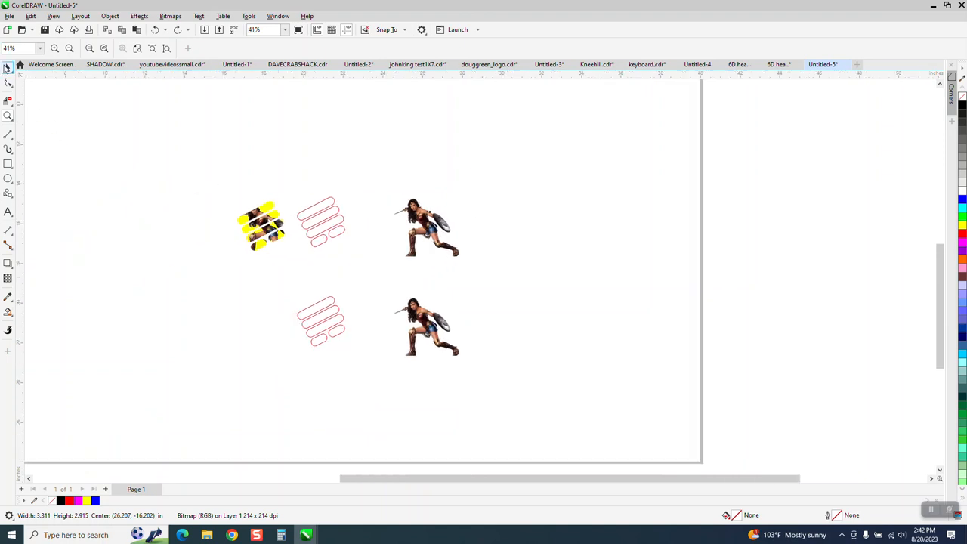
click(8, 67)
click(270, 176)
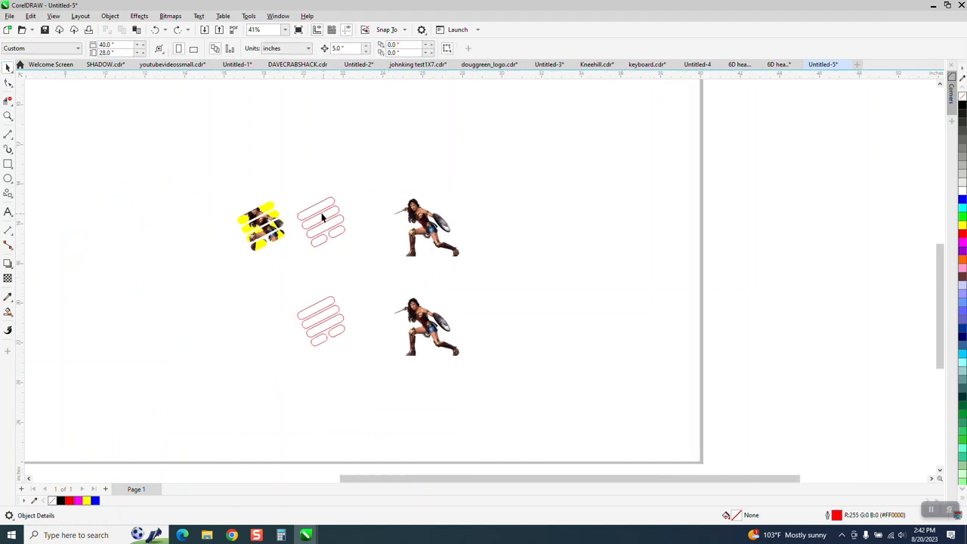
click(7, 115)
drag(214, 178, 309, 255)
scroll(360, 237, down, 2)
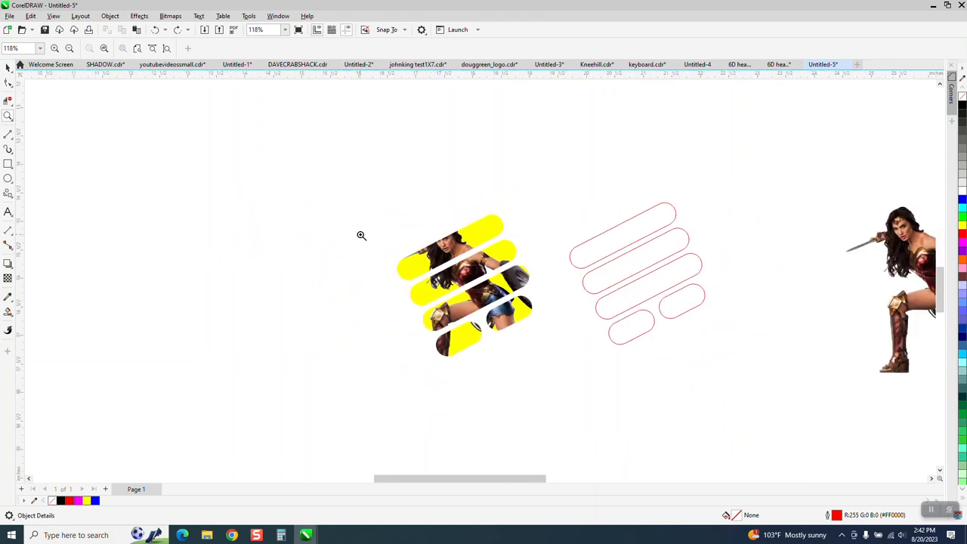
click(7, 67)
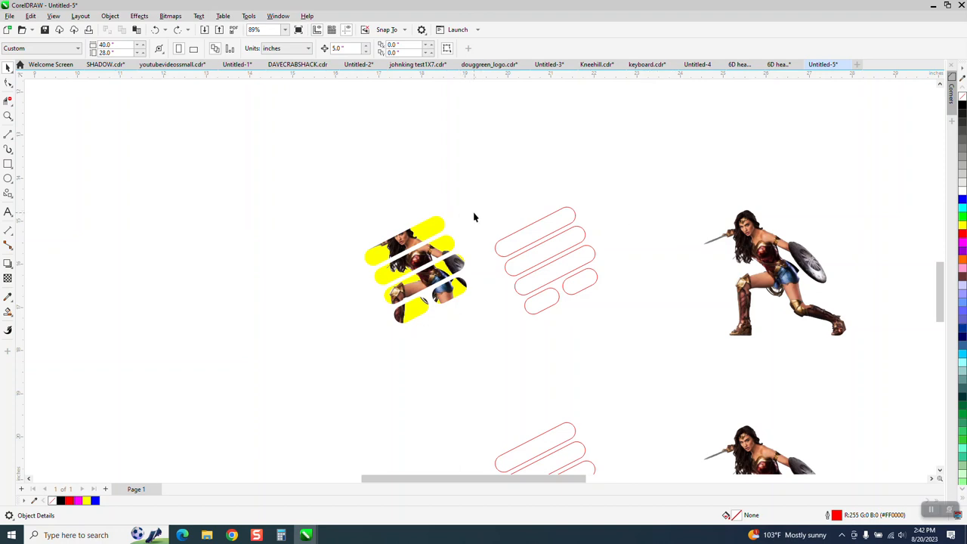
Place the upper warrior image inside the upper group of rounded bars with PowerClip
click(568, 216)
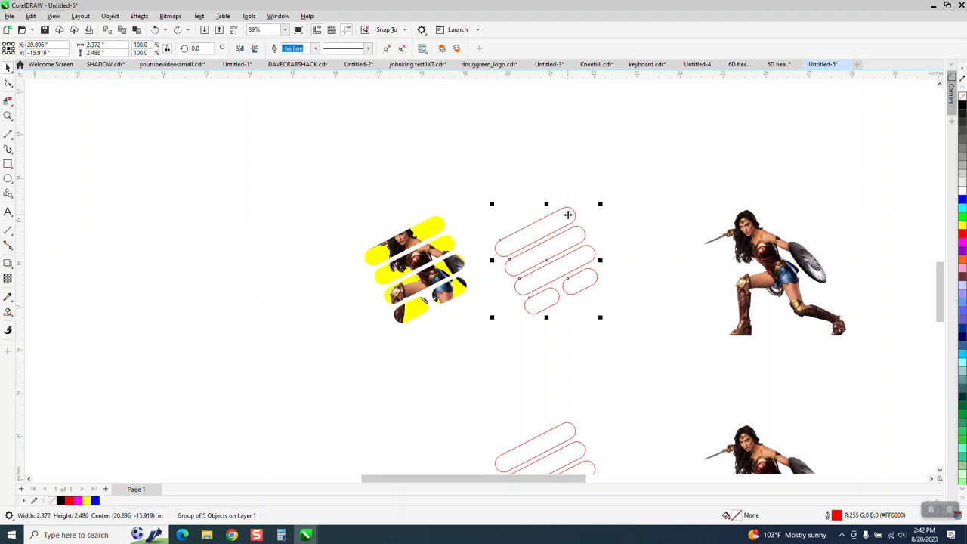
click(747, 239)
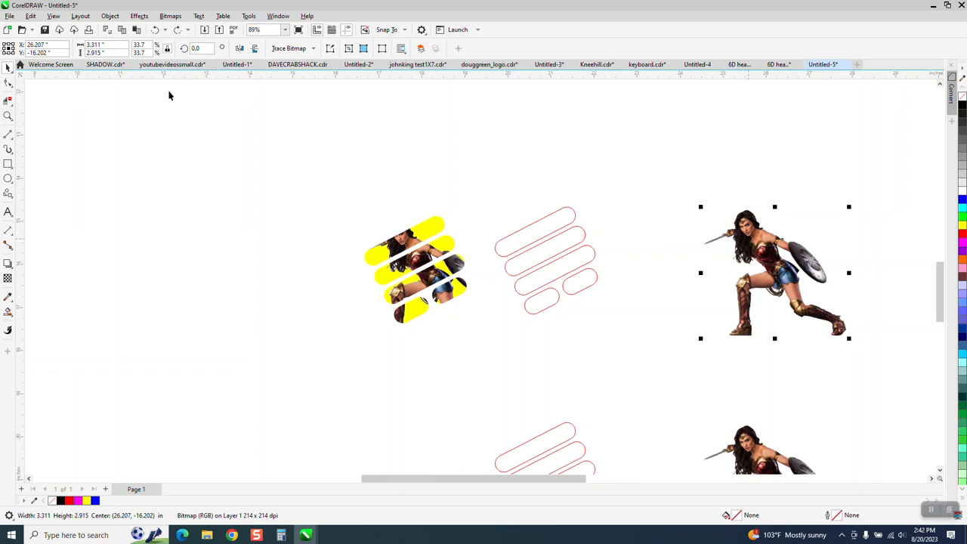
click(110, 16)
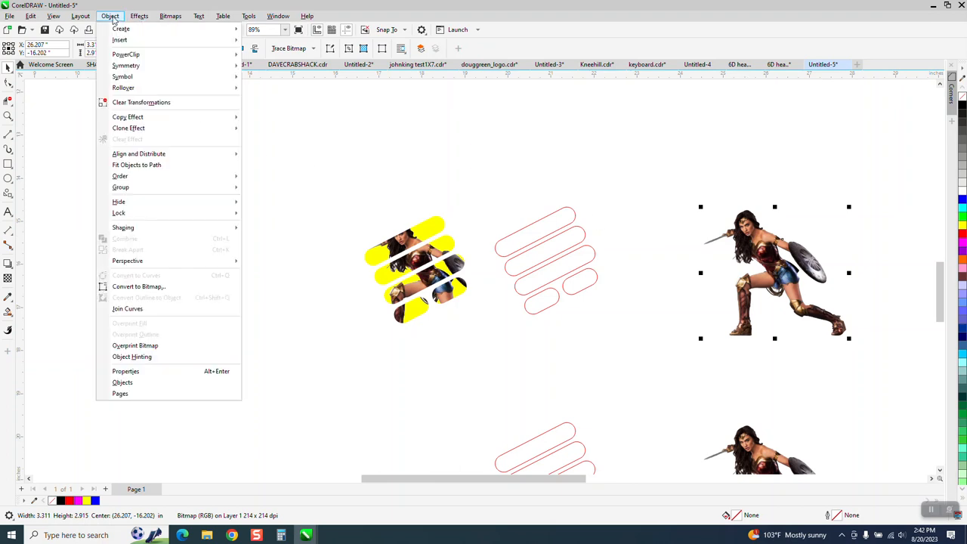
mouse_move(125, 54)
click(292, 58)
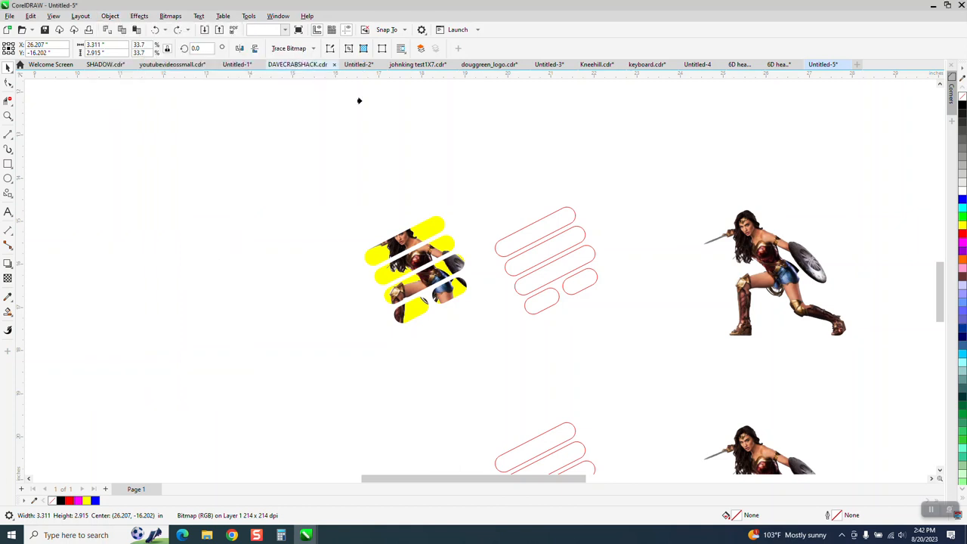
click(529, 238)
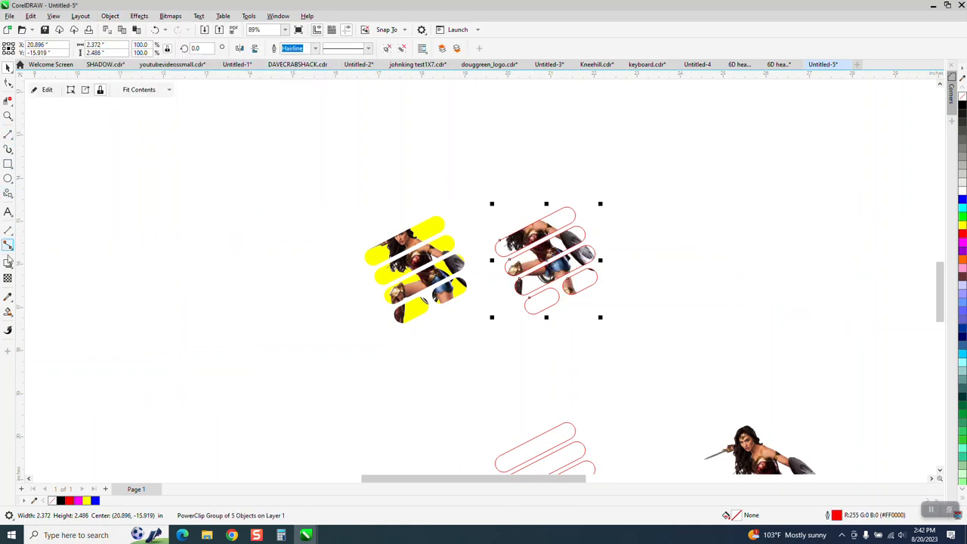
Try a yellow Smart Fill on the top bar, and undo both the fill and the PowerClip
click(9, 313)
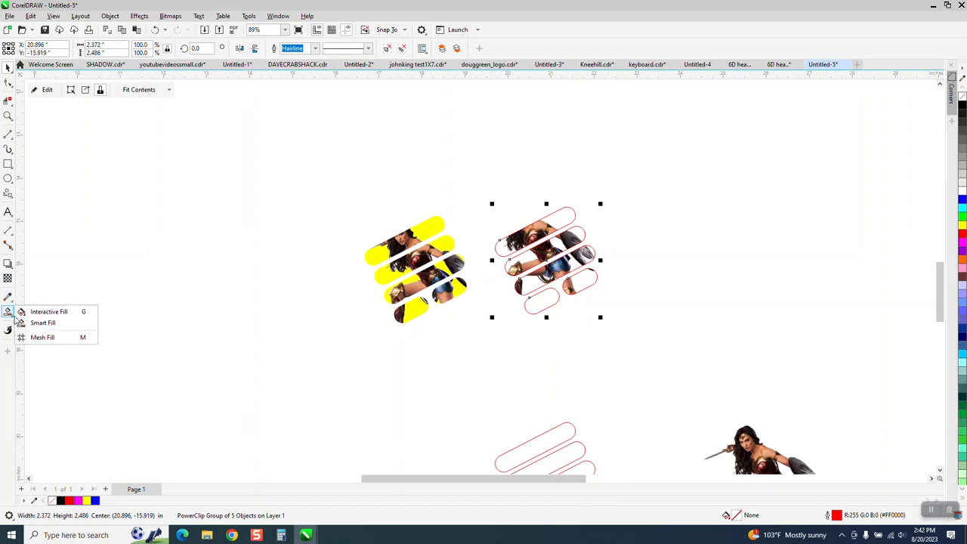
click(40, 323)
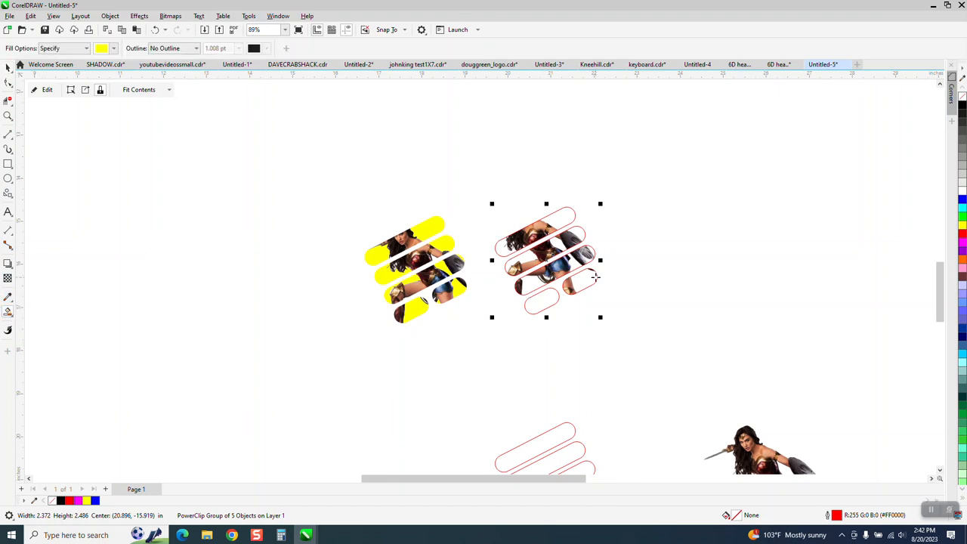
click(559, 219)
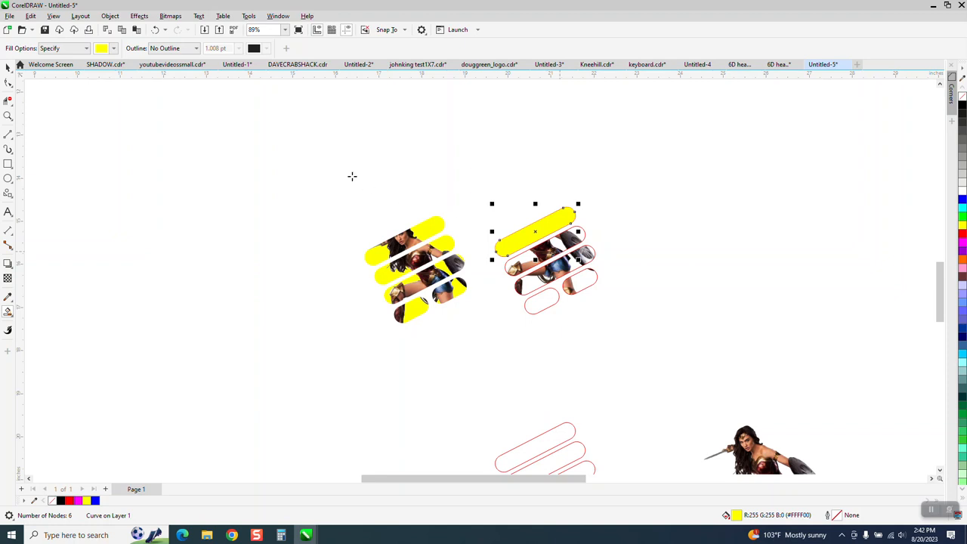
click(154, 30)
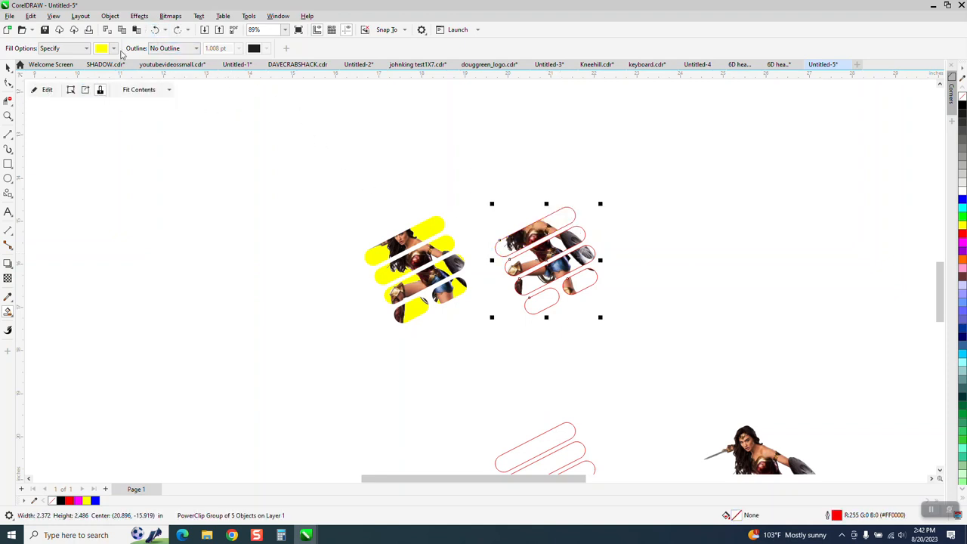
click(155, 29)
Draw a rectangle about 4.84 by 5.06 inches around the upper warrior image and fill it with yellow
click(7, 164)
drag(671, 170, 880, 389)
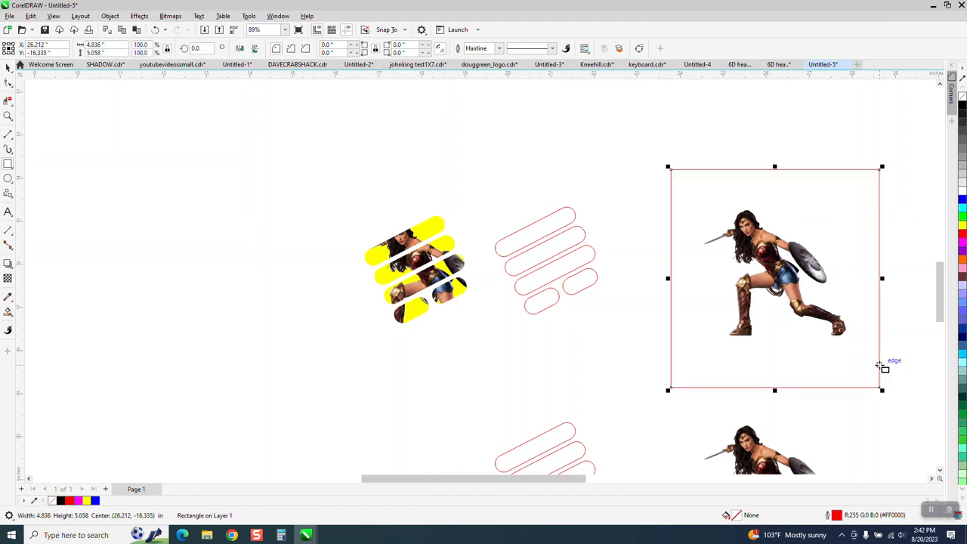
click(962, 225)
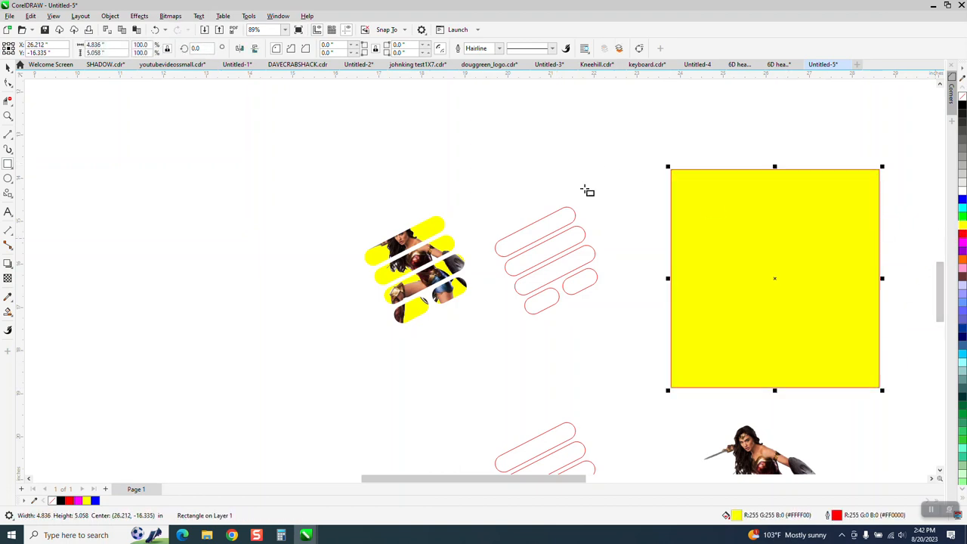
Send the yellow rectangle to the back of the page and group it with the upper warrior image
click(109, 15)
mouse_move(136, 192)
mouse_move(151, 176)
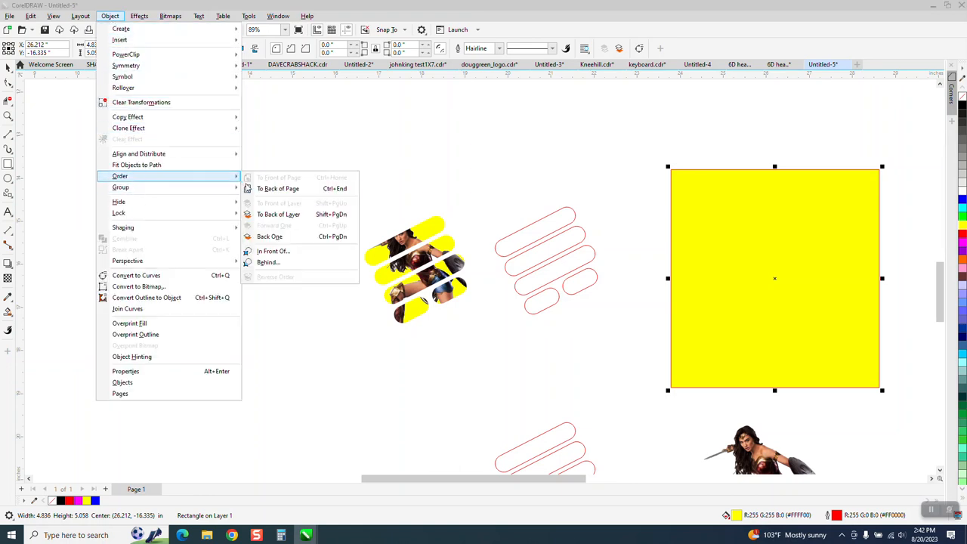
click(283, 188)
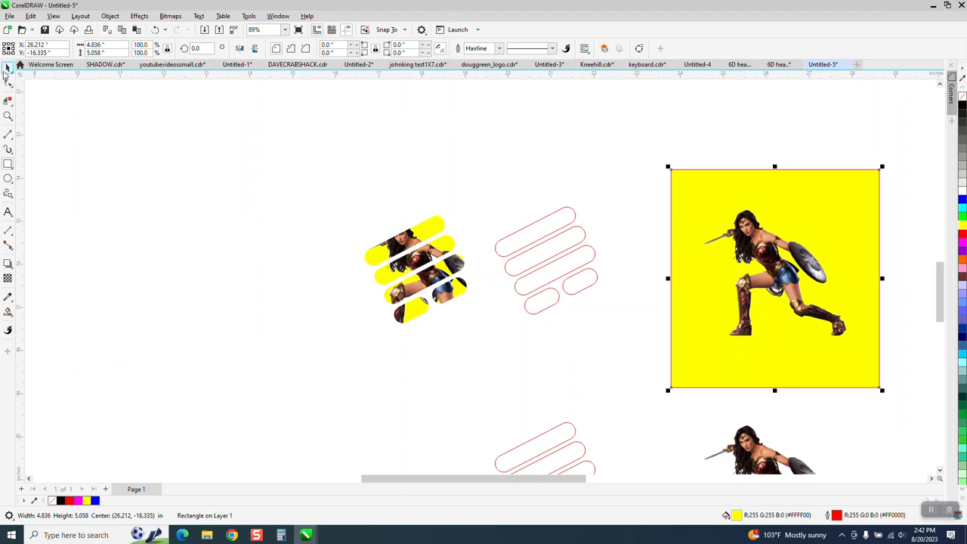
drag(662, 167, 941, 420)
key(ctrl+g)
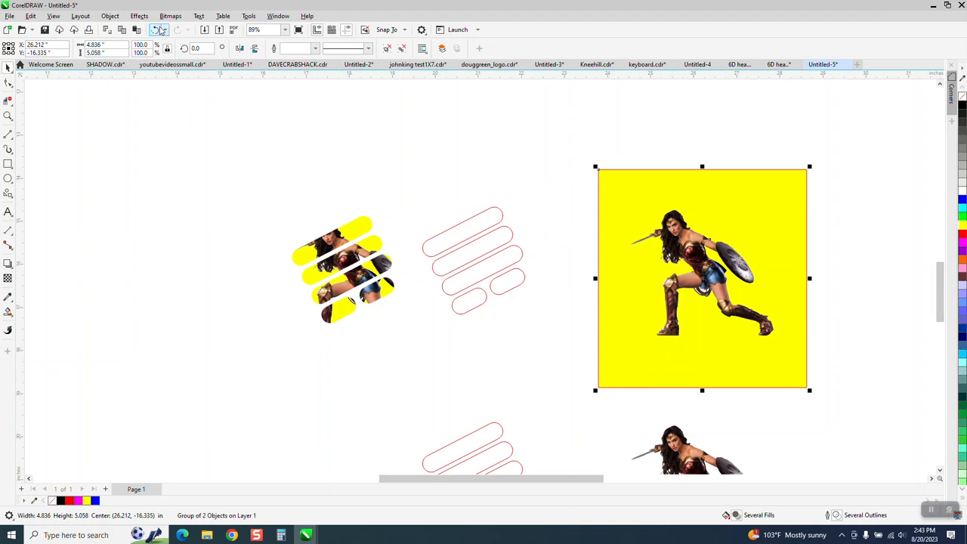
PowerClip the grouped image and yellow rectangle inside the upper rounded bars and remove the bars' outline
click(111, 16)
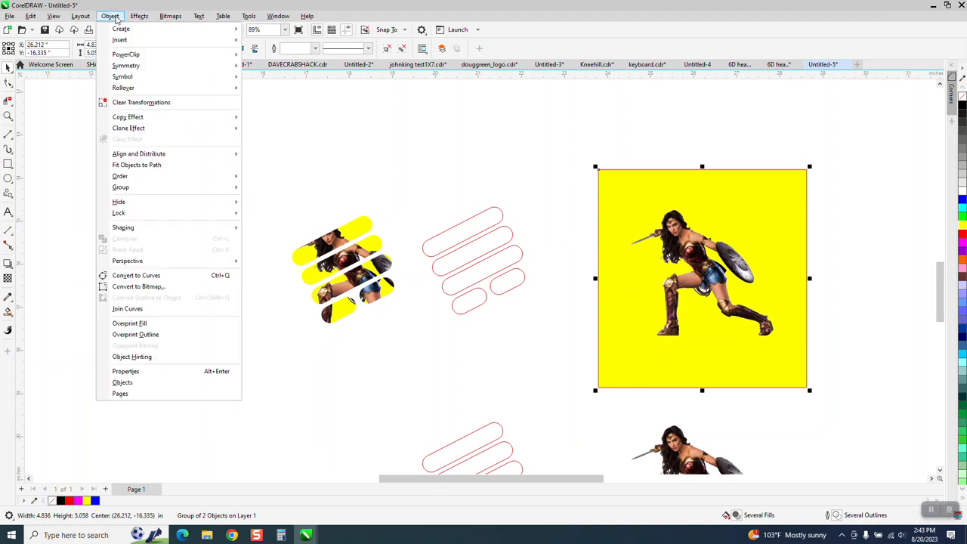
mouse_move(129, 54)
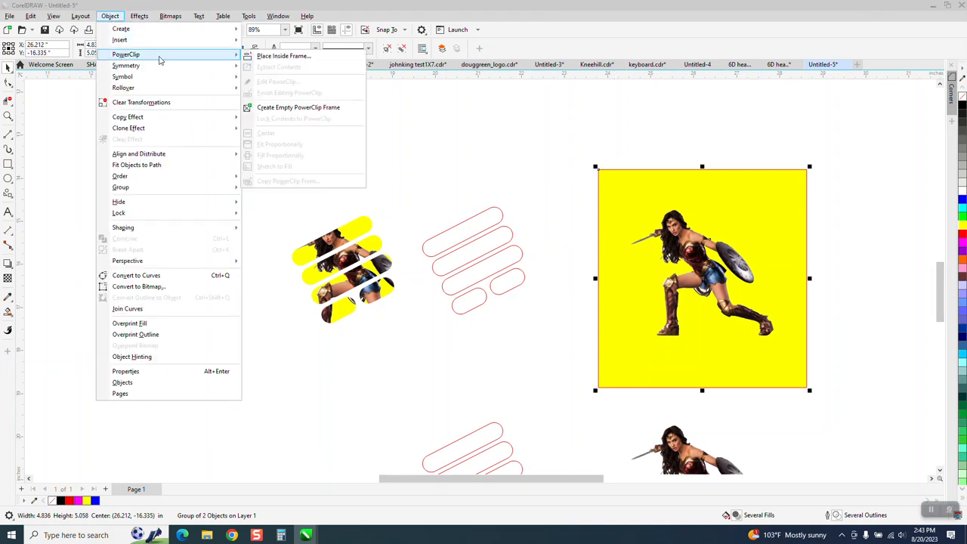
click(261, 56)
click(461, 225)
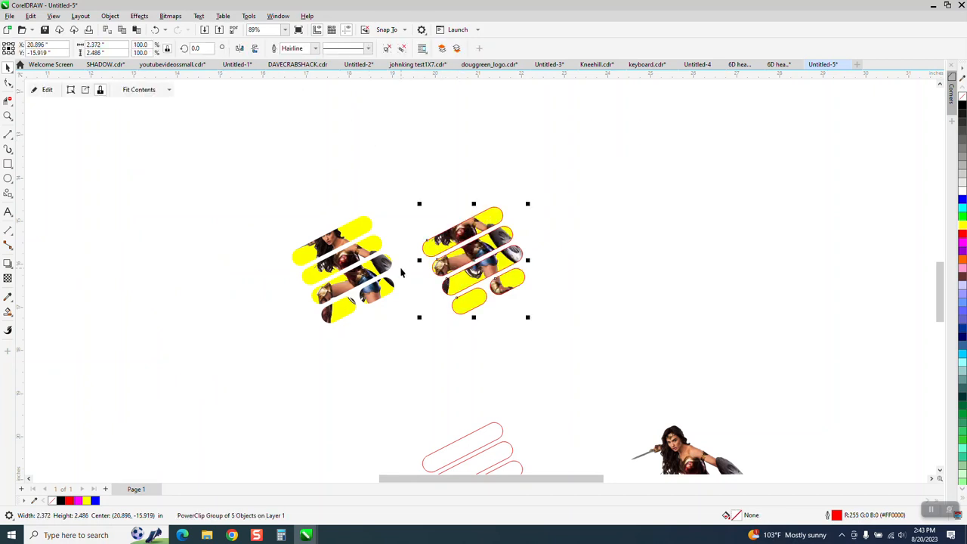
right_click(963, 100)
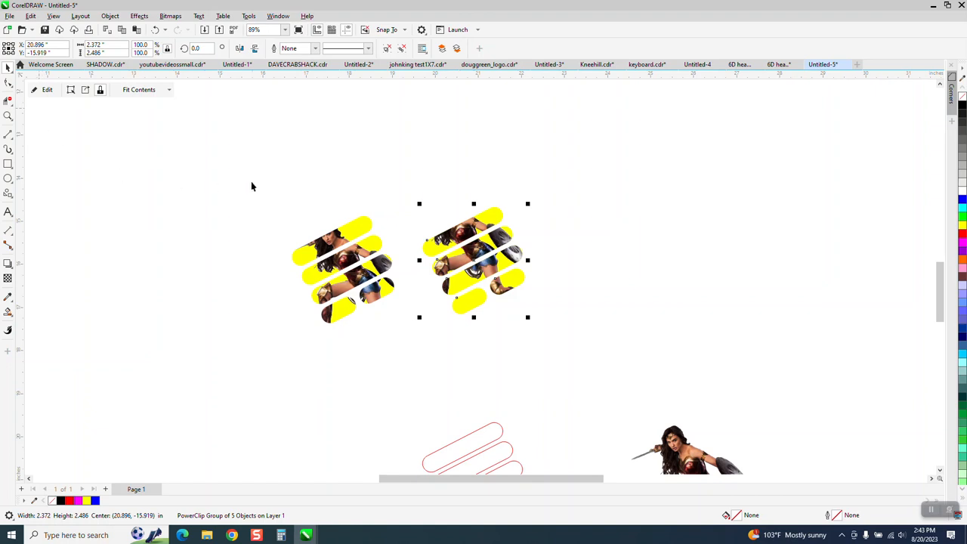
Undo the outline removal and the PowerClip of the yellow-backed image
click(155, 30)
click(155, 29)
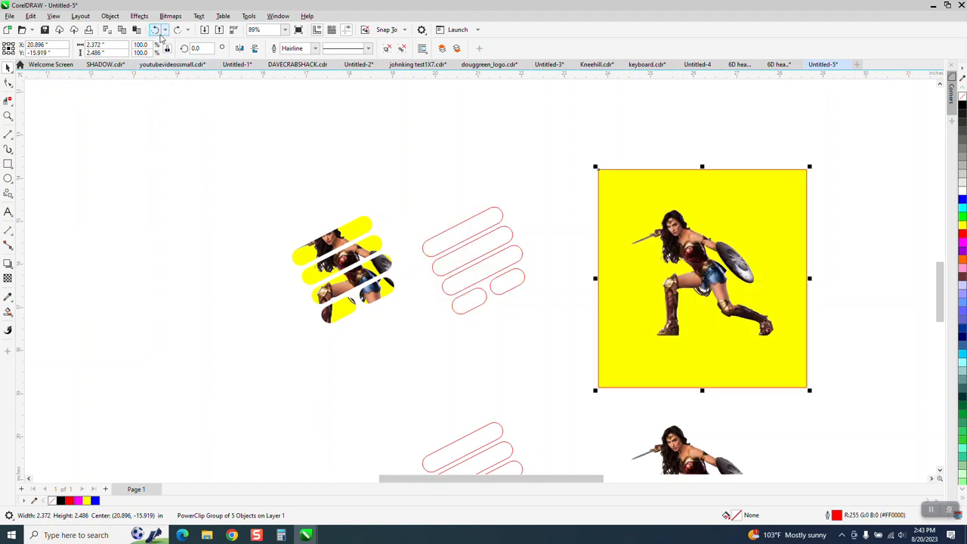
Move the lower warrior image 5 inches to the left, over the lower set of rounded bars
scroll(287, 93, down, 3)
scroll(522, 203, down, 1)
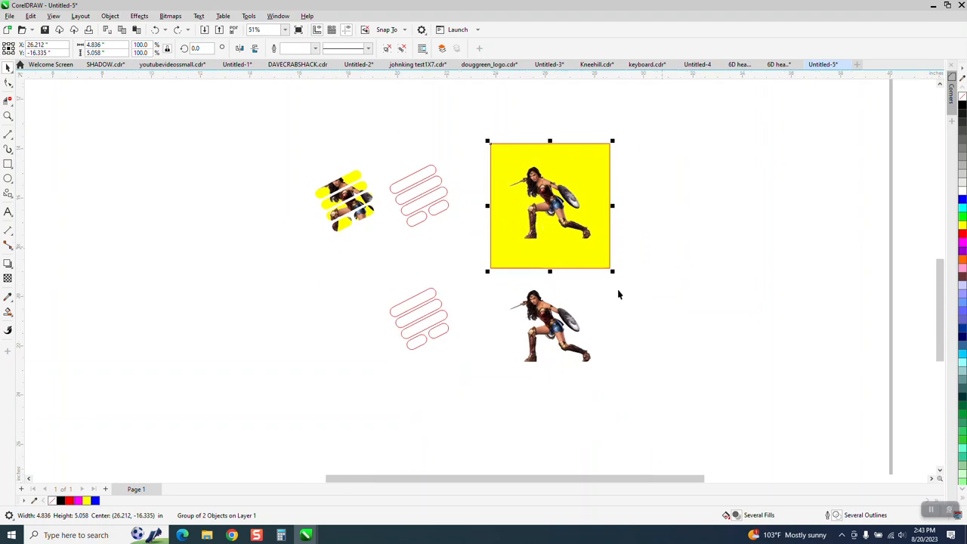
click(7, 116)
drag(346, 255, 774, 478)
click(7, 66)
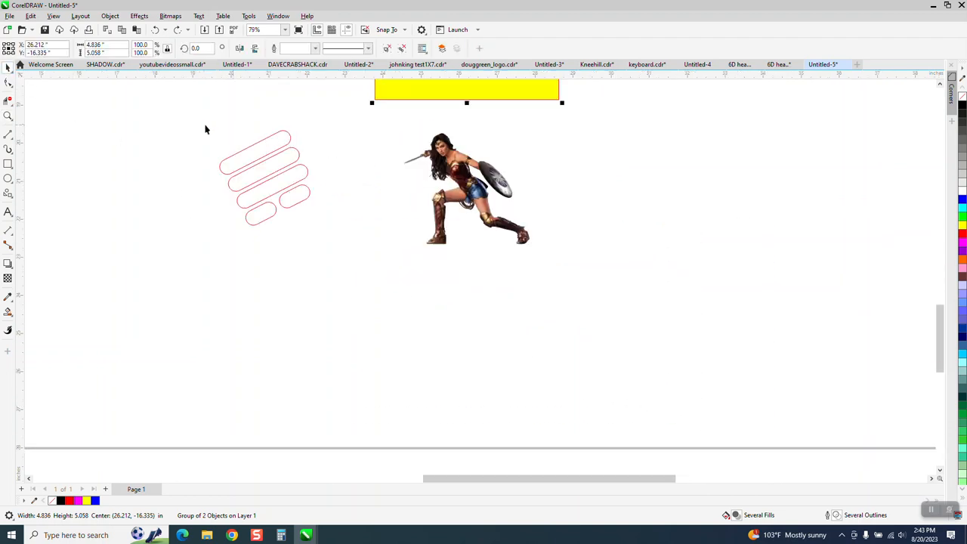
mouse_move(474, 171)
mouse_down()
mouse_move(311, 167)
mouse_move(477, 179)
mouse_up()
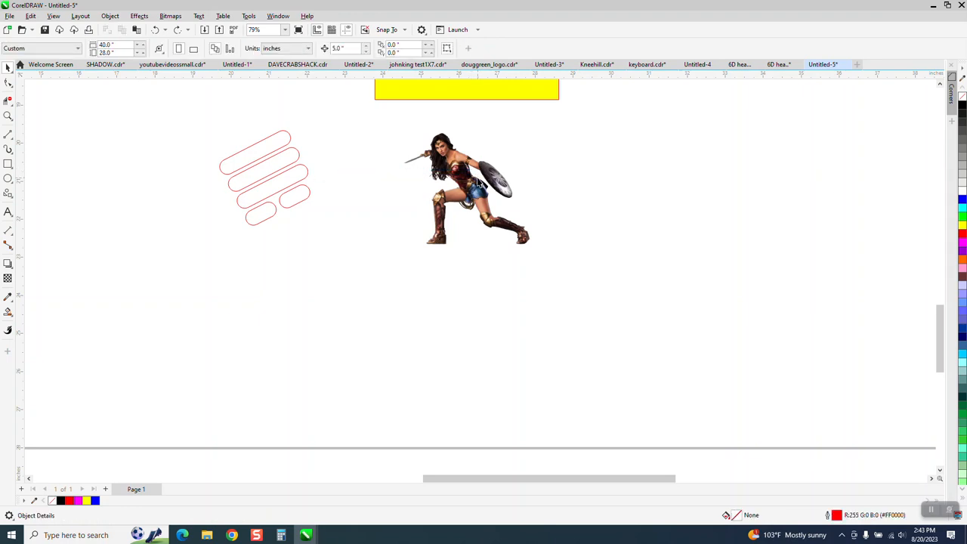
click(478, 179)
key(Left)
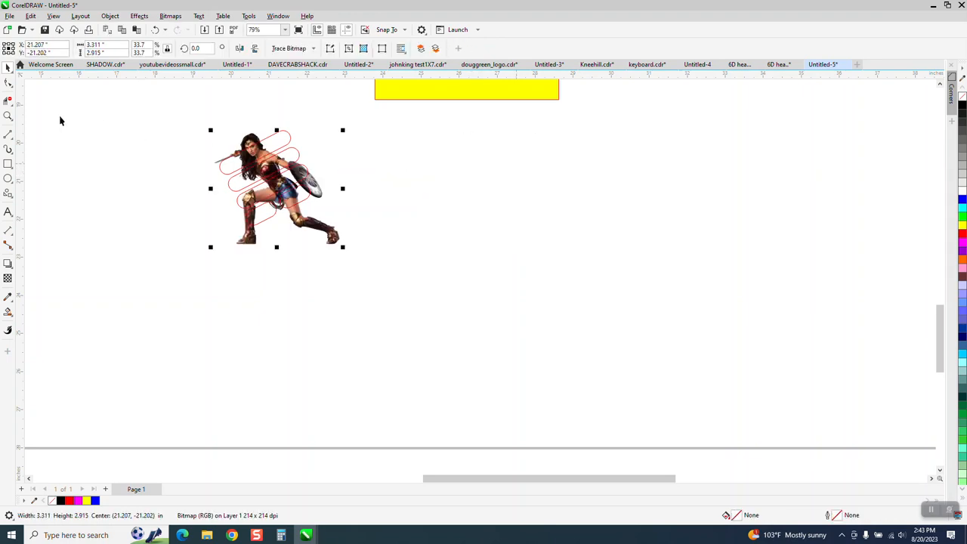
Intersect the topmost lower bar with the warrior image and move the resulting slice 5 inches to the right
click(7, 117)
drag(155, 108, 445, 269)
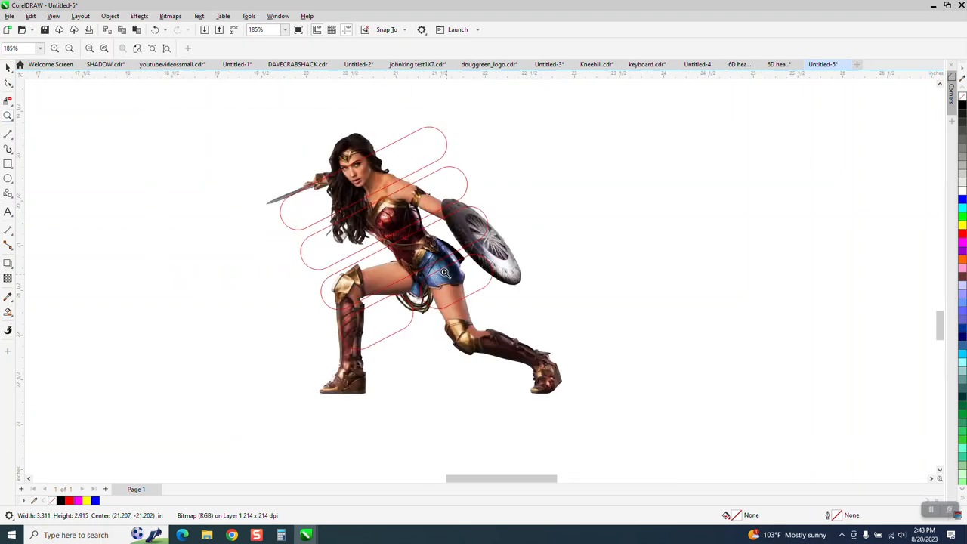
click(7, 67)
click(188, 102)
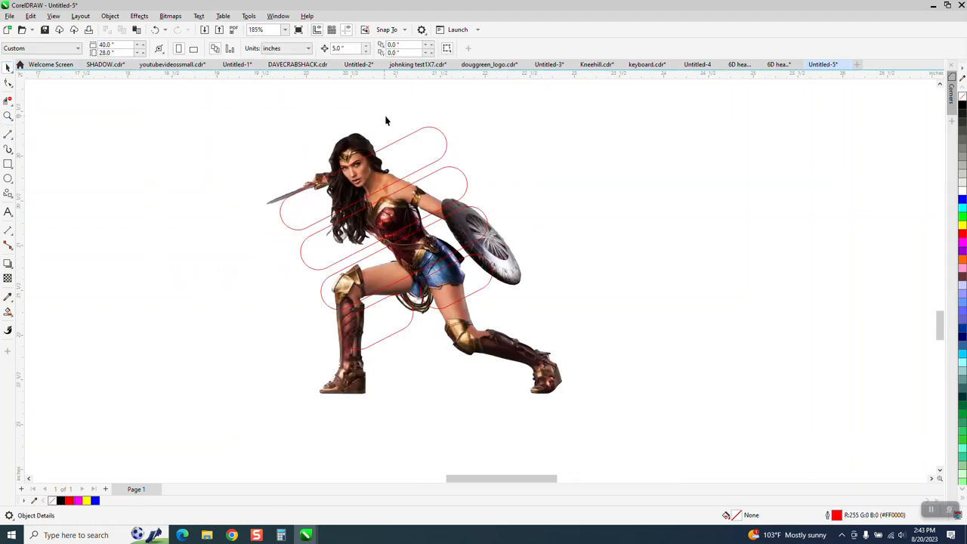
click(443, 137)
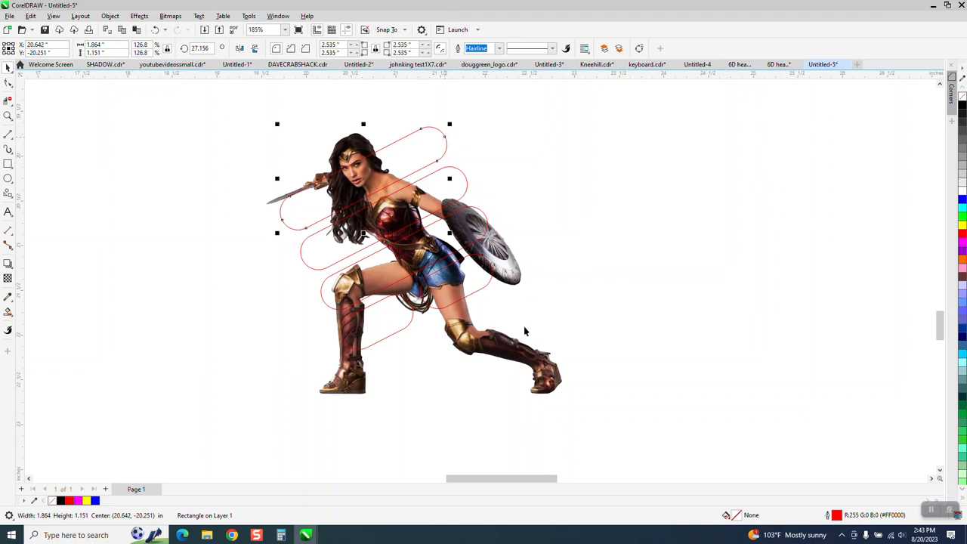
shift+click(523, 352)
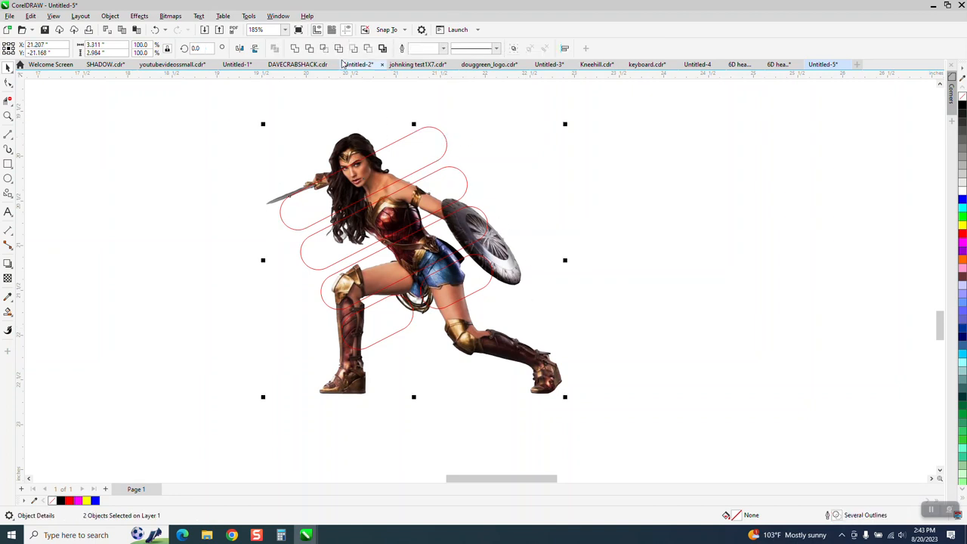
click(324, 48)
key(Right)
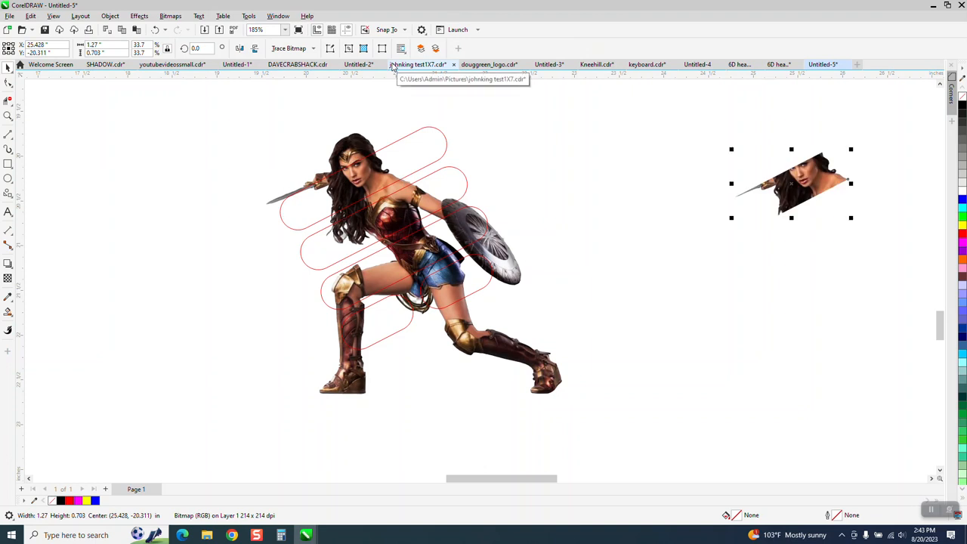
Intersect the second lower rounded bar with the warrior image and move the resulting slice 5 inches to the right
click(461, 180)
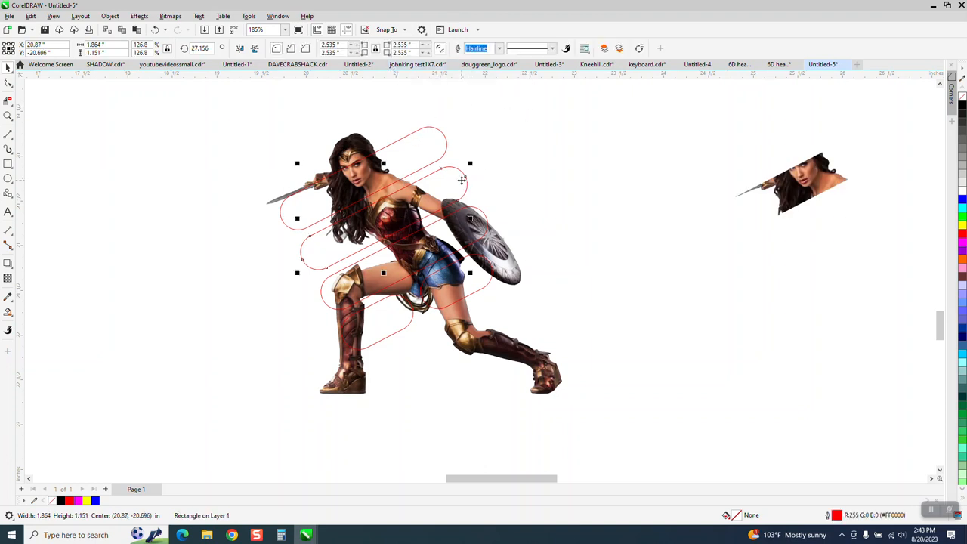
shift+click(534, 361)
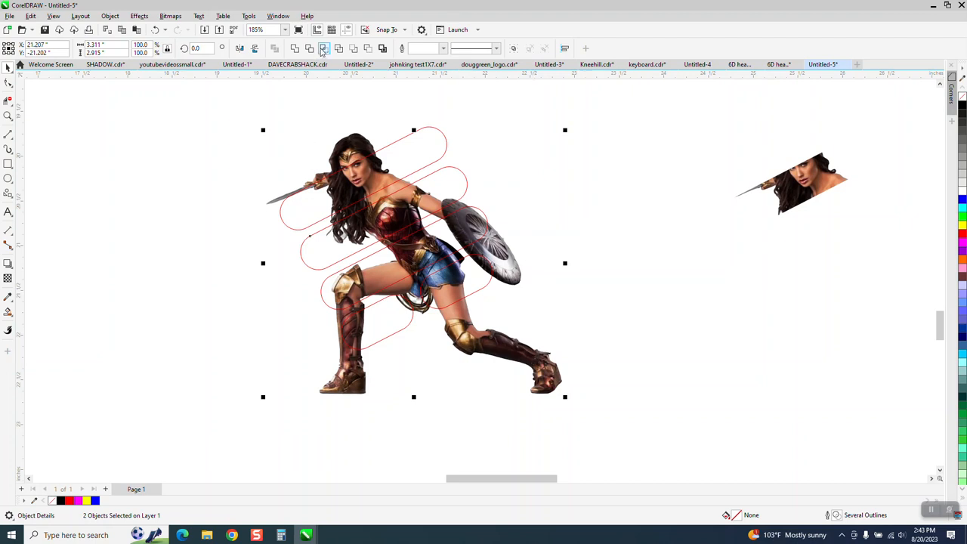
click(323, 48)
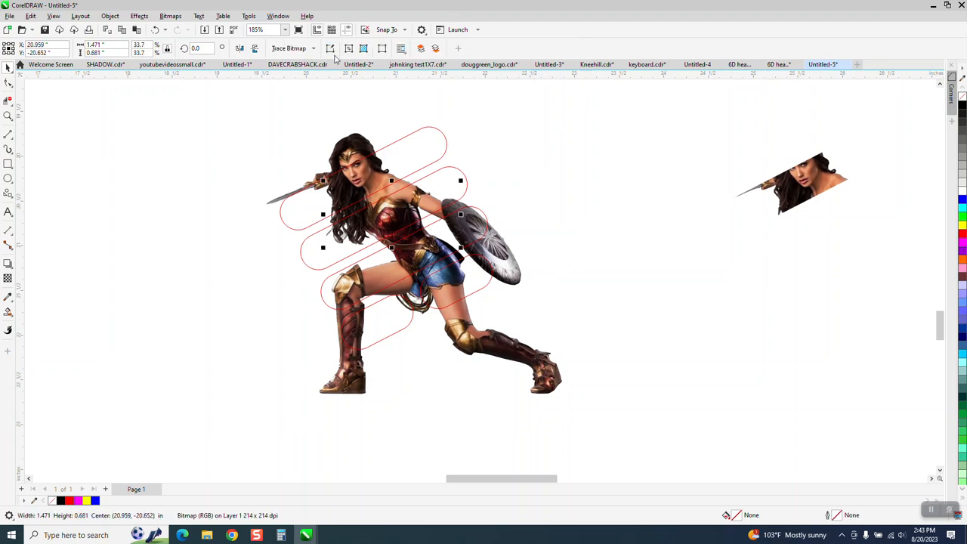
Intersect the third lower bar with the warrior image and shift that slice 5 inches to the right
click(486, 219)
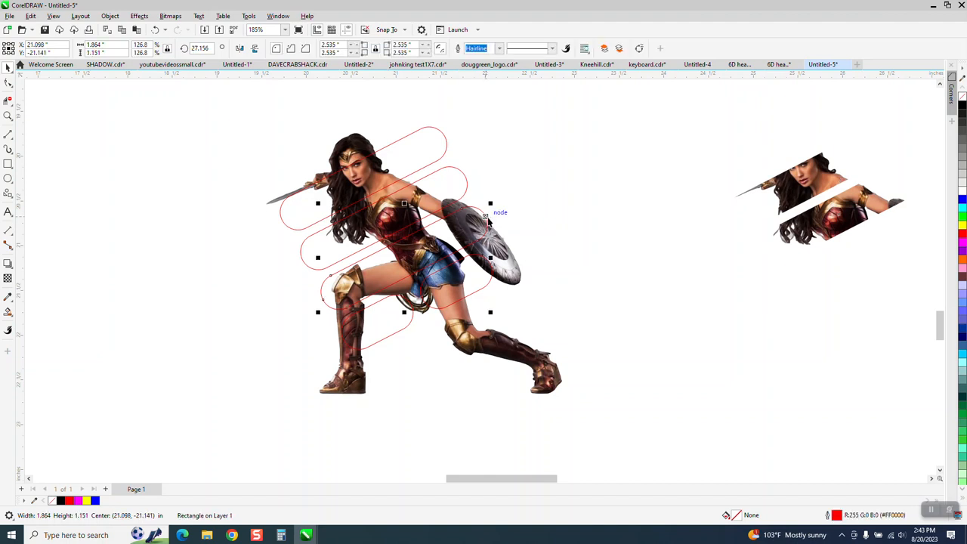
shift+click(520, 353)
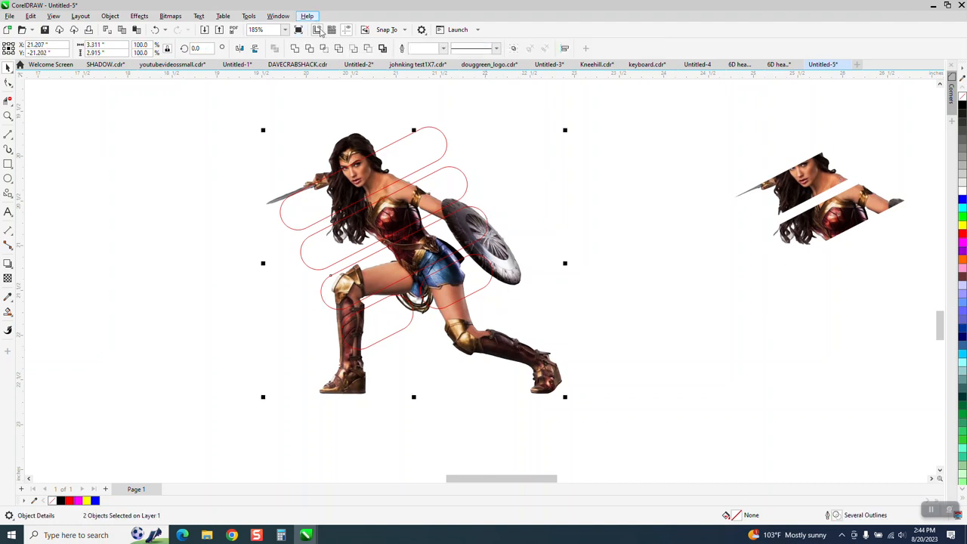
click(325, 49)
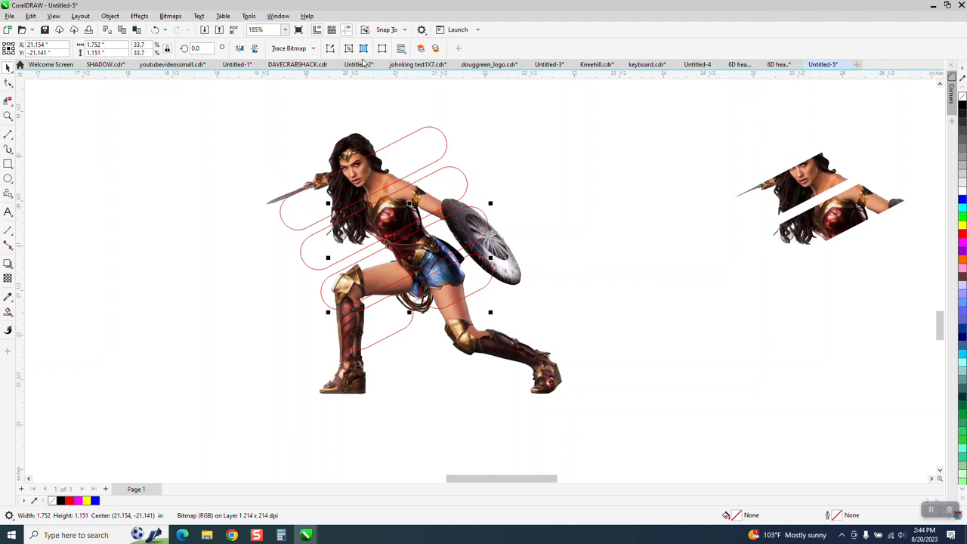
Intersect the short bar over the bent front leg with the warrior image and move the slice 5 inches to the right
click(400, 336)
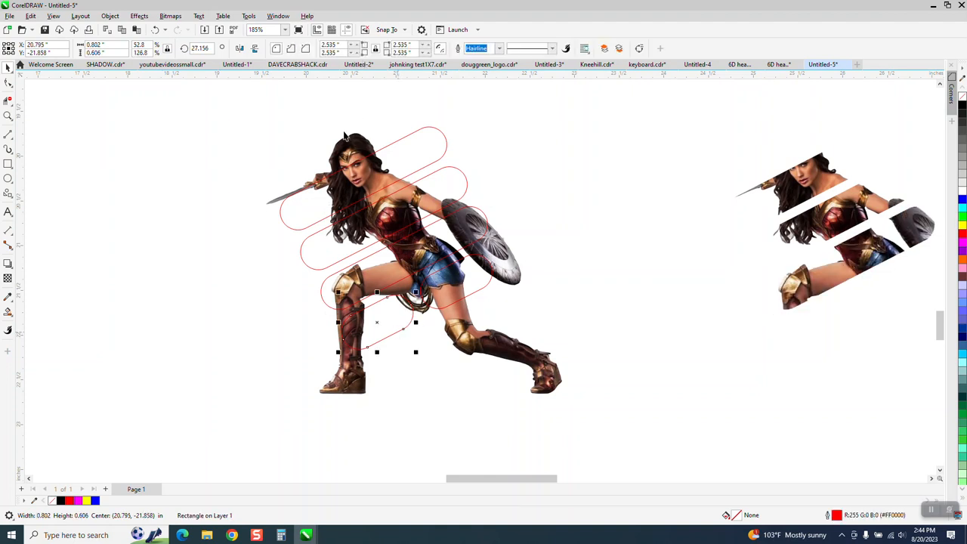
shift+click(271, 236)
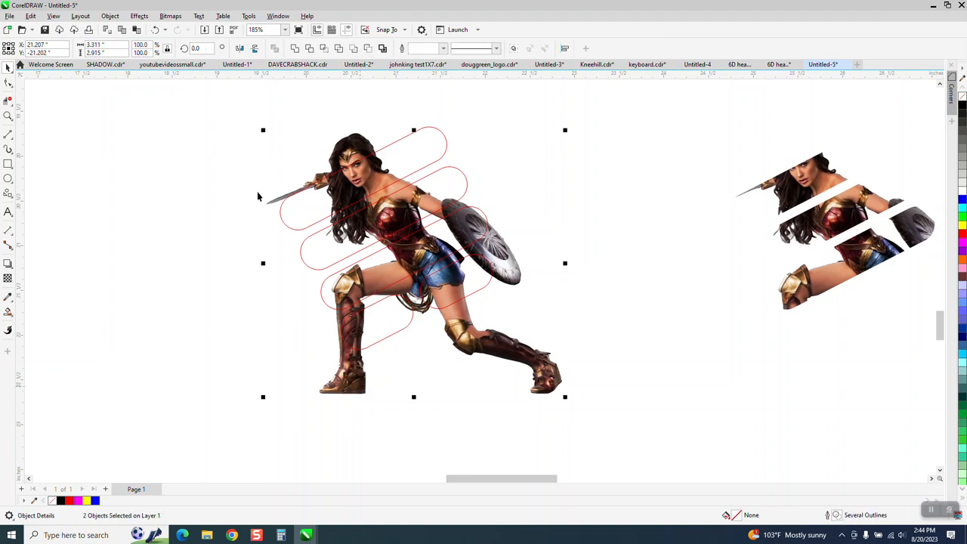
click(320, 49)
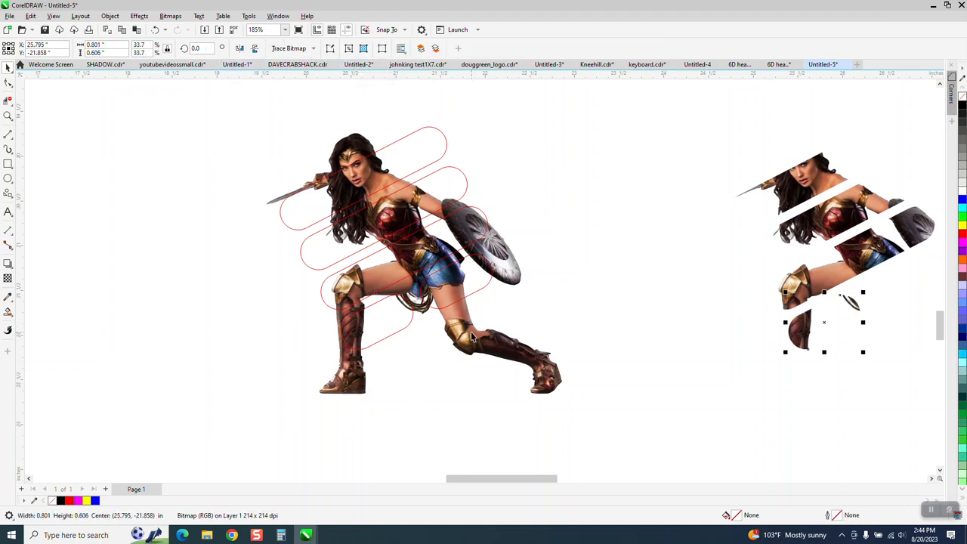
Intersect the remaining short bar over the hip and thigh with the warrior image and move the slice 5 inches to the right
click(481, 293)
shift+click(516, 364)
click(323, 48)
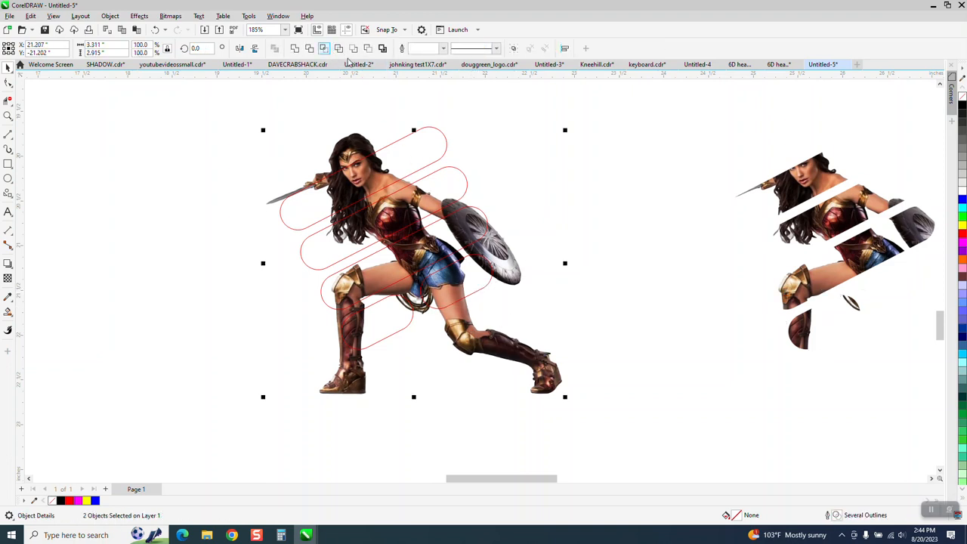
scroll(110, 101, down, 1)
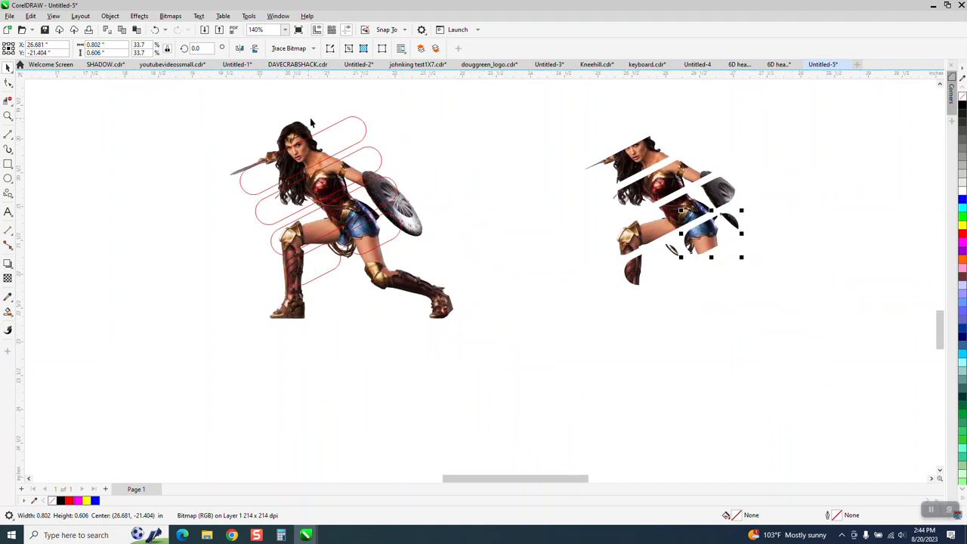
Move the warrior image 5 inches down off the lower bars, and move the five bars 5 inches right onto the slices
click(422, 286)
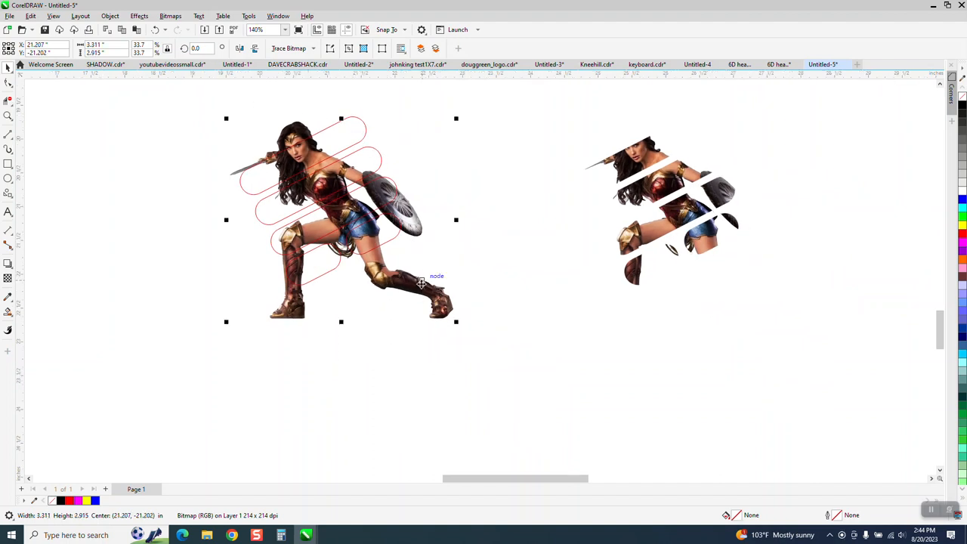
key(Down)
drag(196, 110, 538, 318)
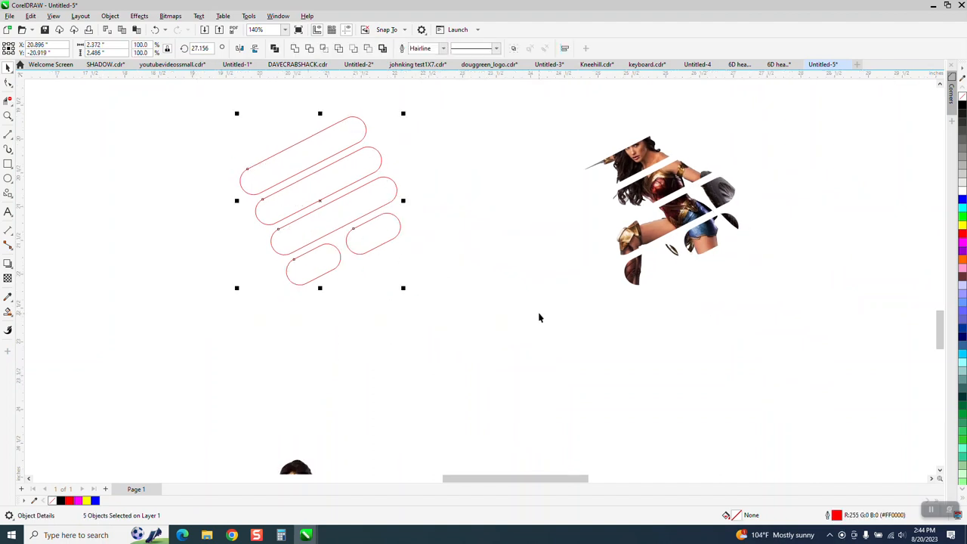
key(Right)
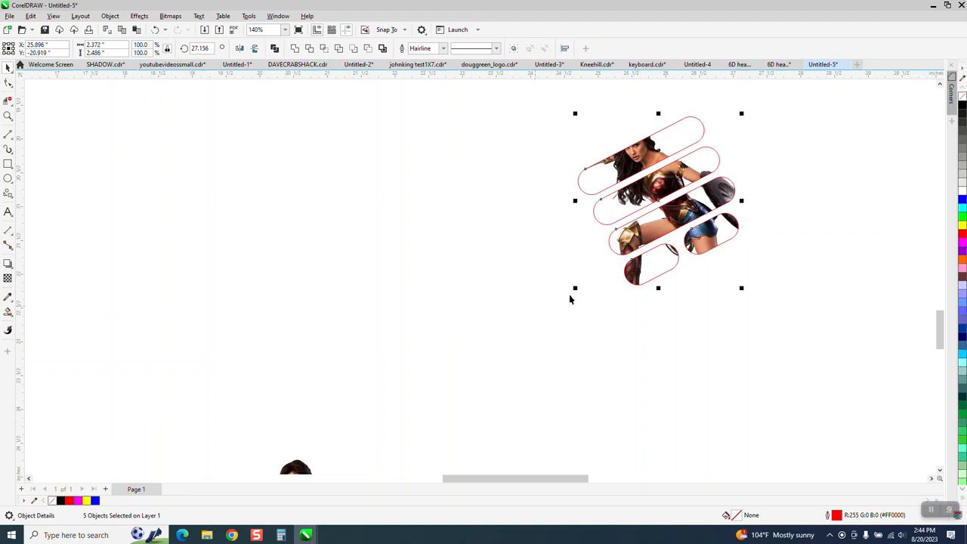
Smart Fill the empty areas left of the warrior in the three long bars and the area in the lowest short bar with yellow
click(8, 116)
click(693, 206)
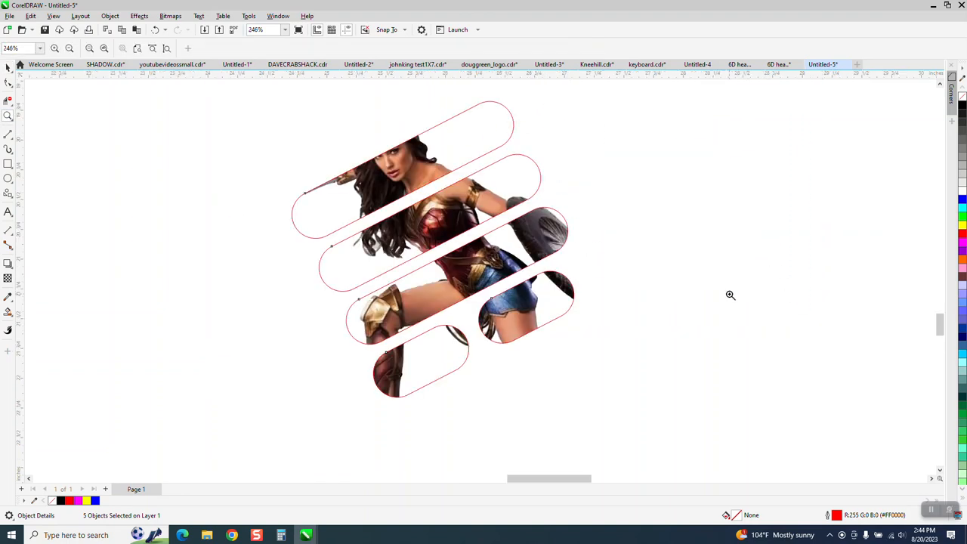
click(8, 311)
click(329, 232)
click(357, 261)
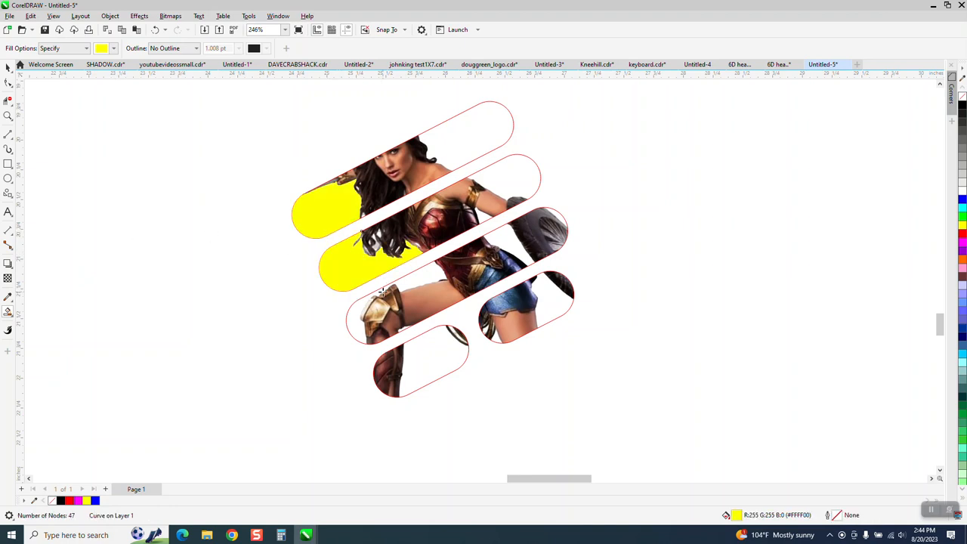
click(357, 307)
click(416, 358)
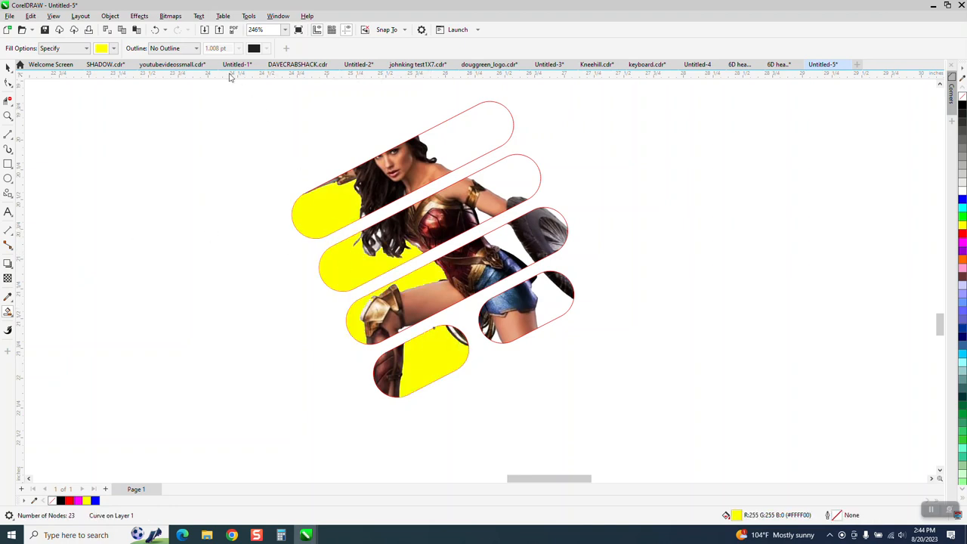
Change the Smart Fill colour to green and fill the empty areas right of the warrior and in the short bar beneath her hip
click(113, 48)
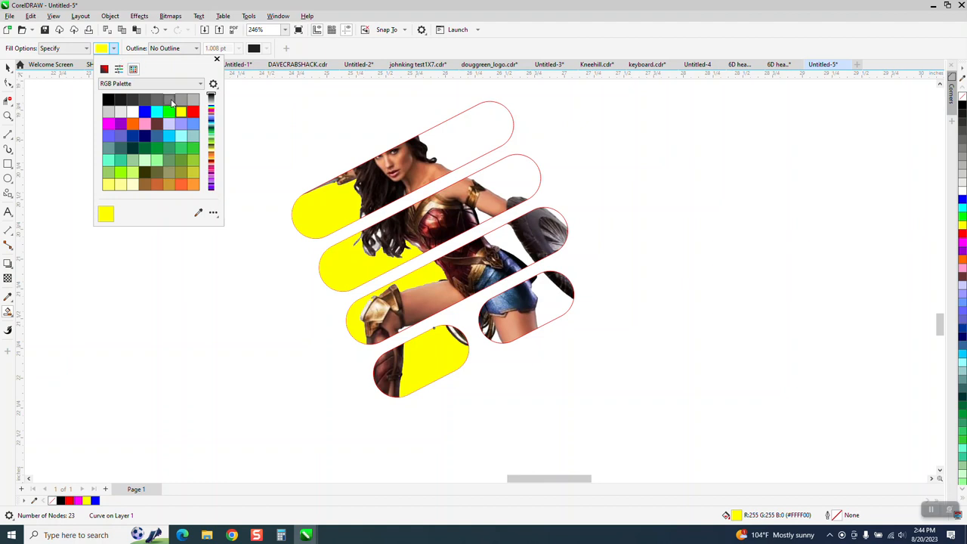
click(168, 112)
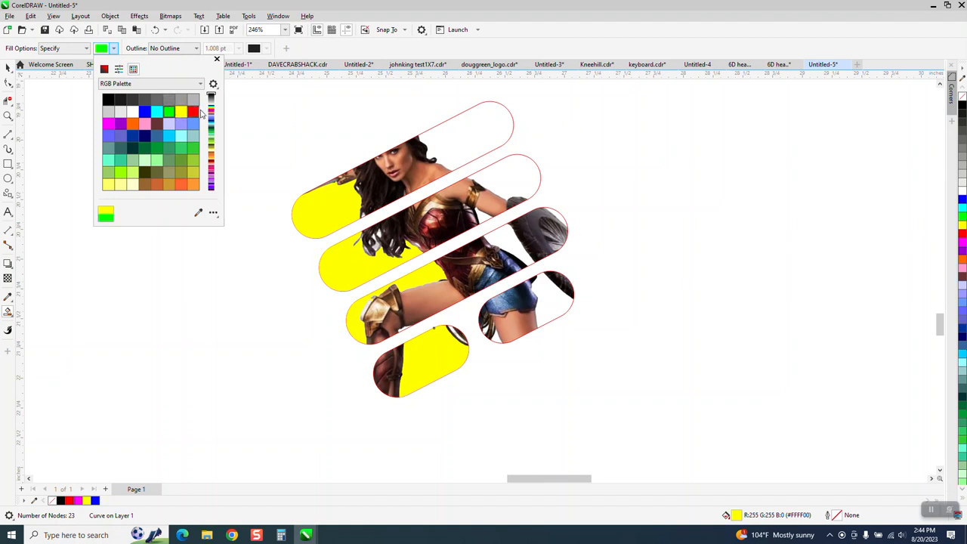
click(468, 131)
click(498, 171)
click(504, 227)
click(559, 215)
click(553, 304)
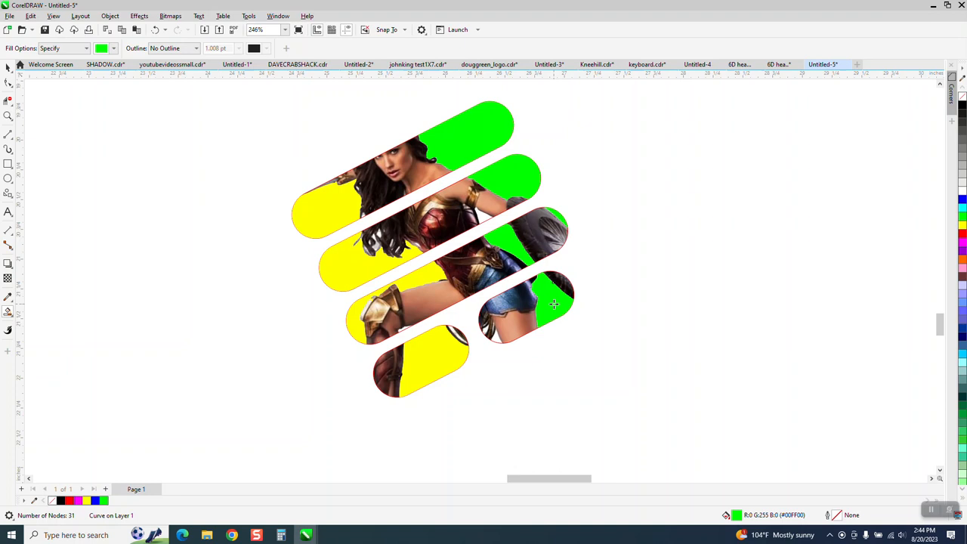
click(498, 339)
Select all the filled bars and image slices and remove their outlines
click(8, 67)
drag(240, 98, 708, 416)
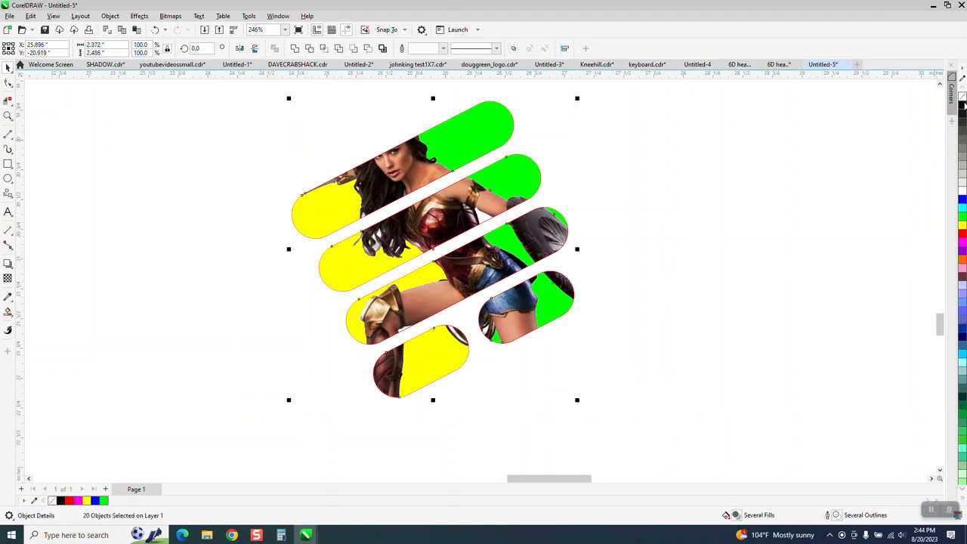
right_click(962, 97)
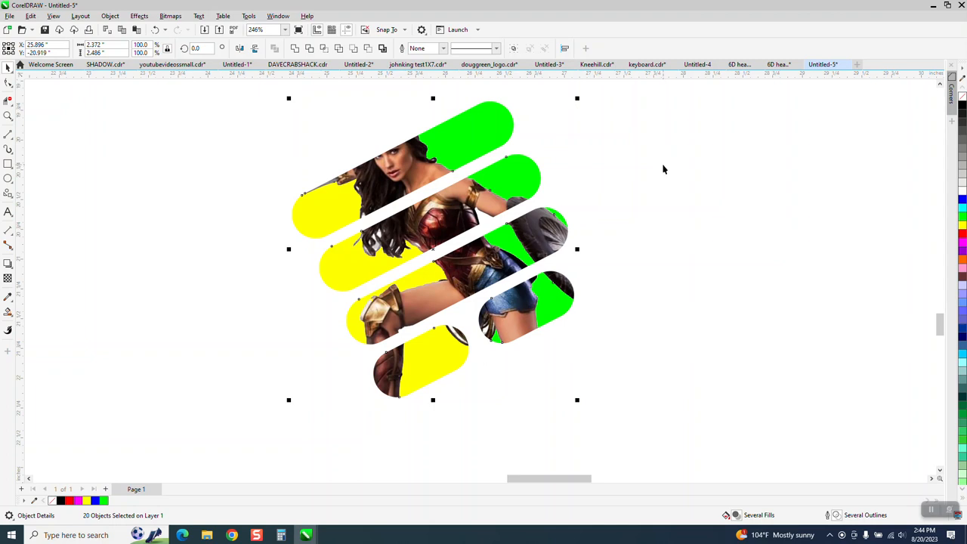
scroll(608, 206, down, 6)
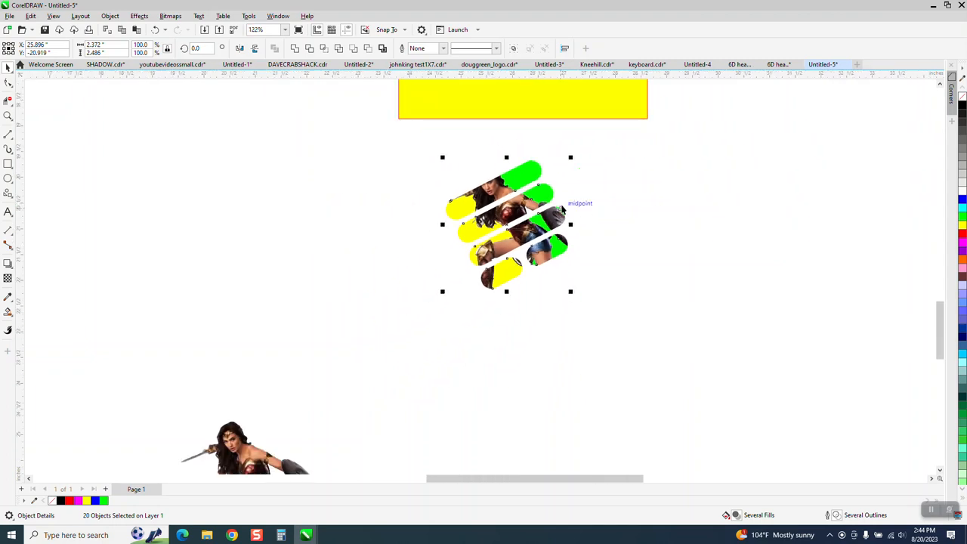
scroll(561, 210, down, 2)
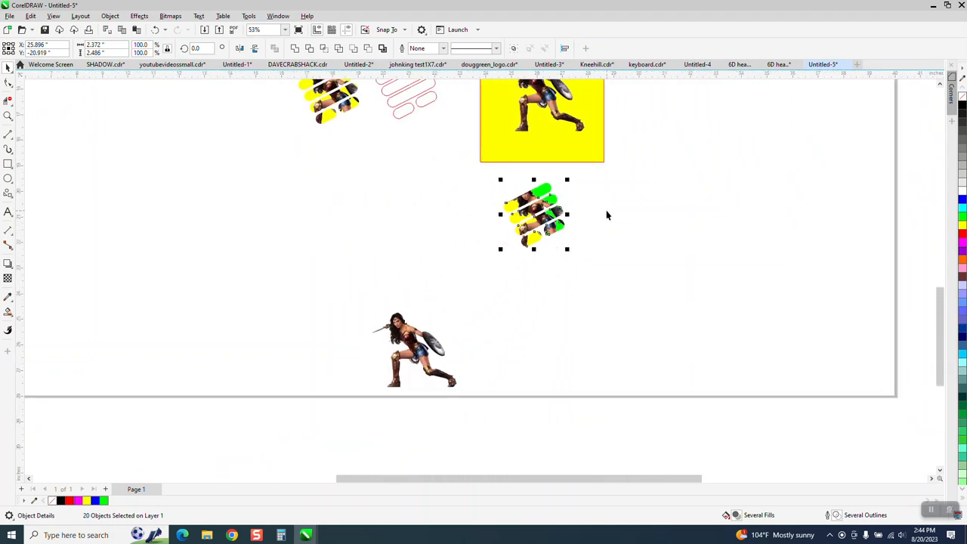
scroll(421, 224, down, 1)
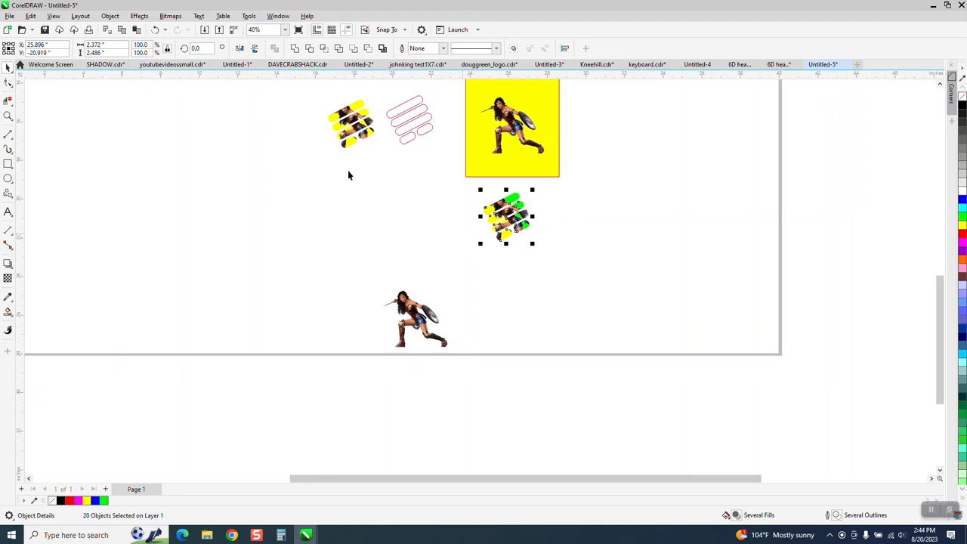
Undo the outline removal, the green and yellow fills, and the bars' move onto the slices
click(154, 30)
click(154, 30)
click(155, 30)
click(154, 30)
click(155, 31)
click(154, 30)
click(154, 31)
click(154, 31)
click(154, 30)
click(154, 30)
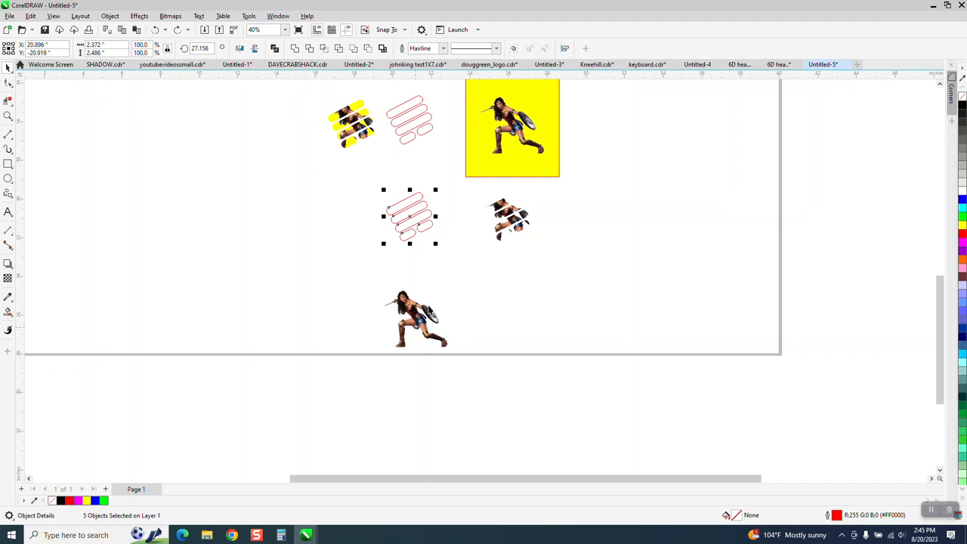
Move the lower warrior image 5 inches up, back over the lower set of rounded bars
key(Escape)
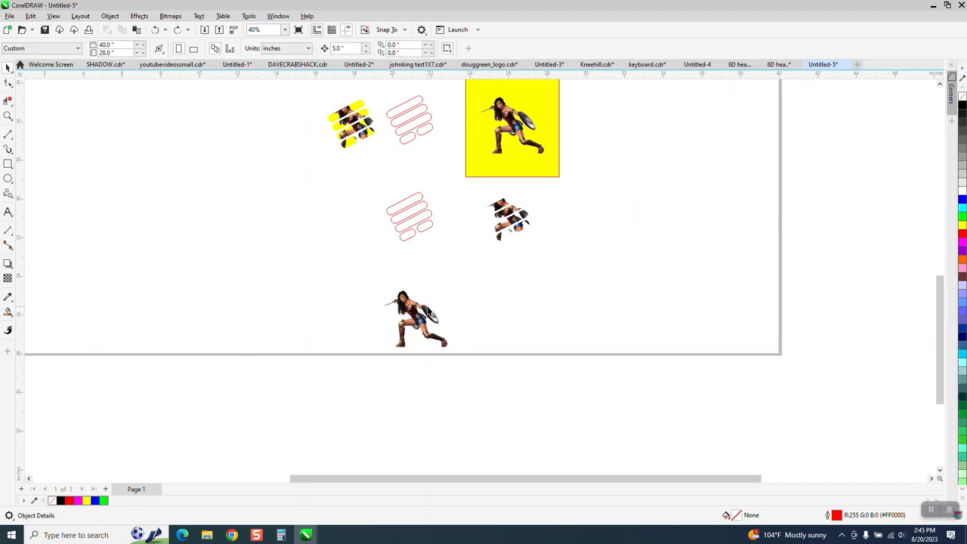
click(415, 305)
key(ctrl+shift+z)
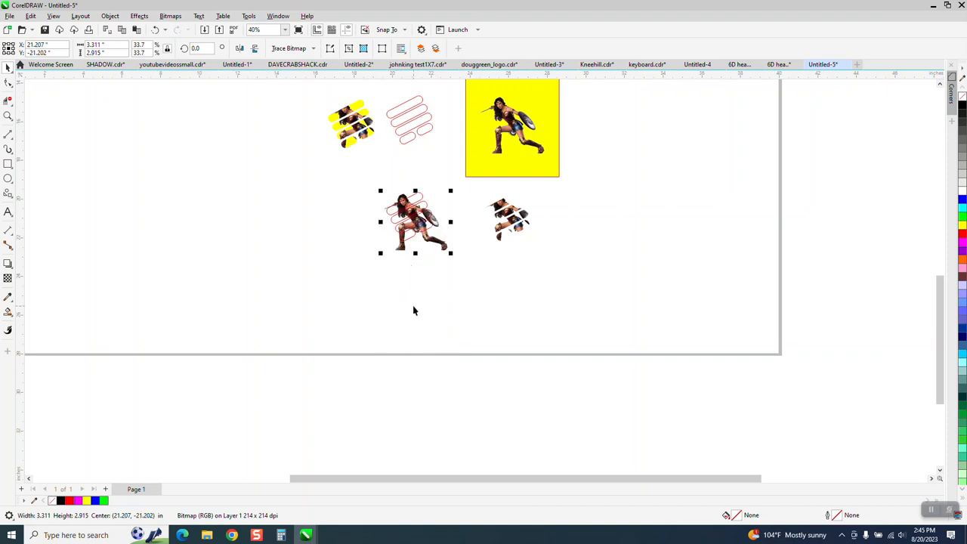
Shift the warrior image about 0.07 inches right and 0.17 inches down relative to the lower bars
click(8, 115)
drag(330, 179, 658, 279)
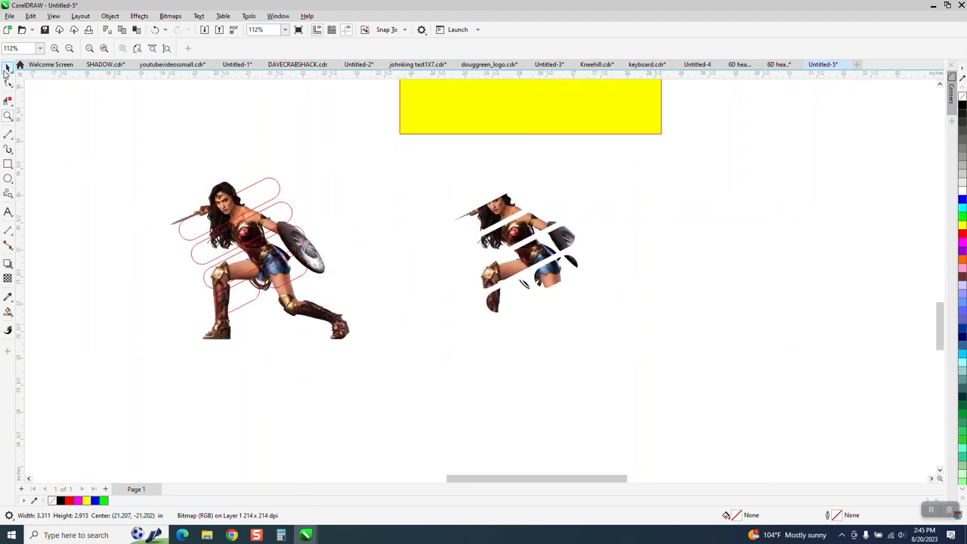
click(7, 68)
drag(342, 328, 348, 337)
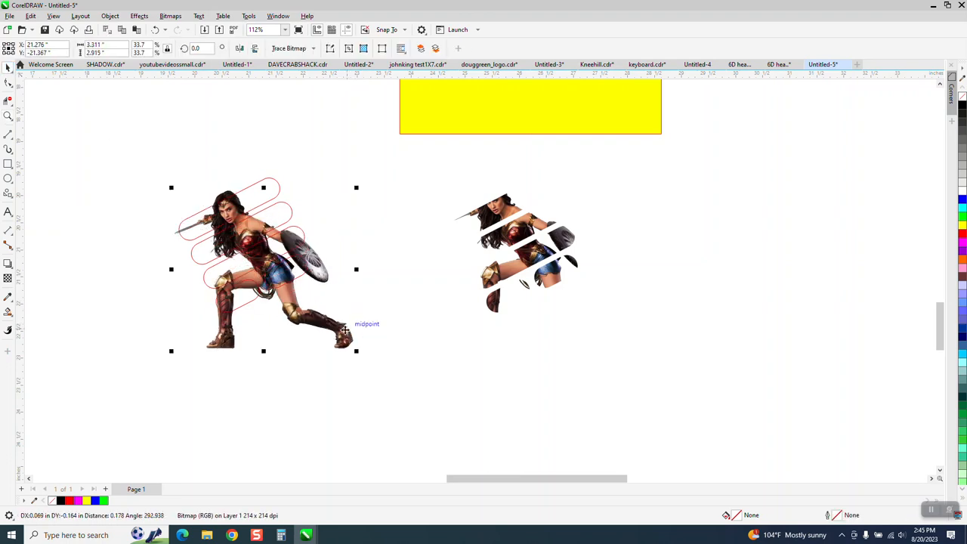
Intersect the topmost lower bar with the shifted warrior image and move the new slice 10 inches to the right
click(281, 188)
click(278, 185)
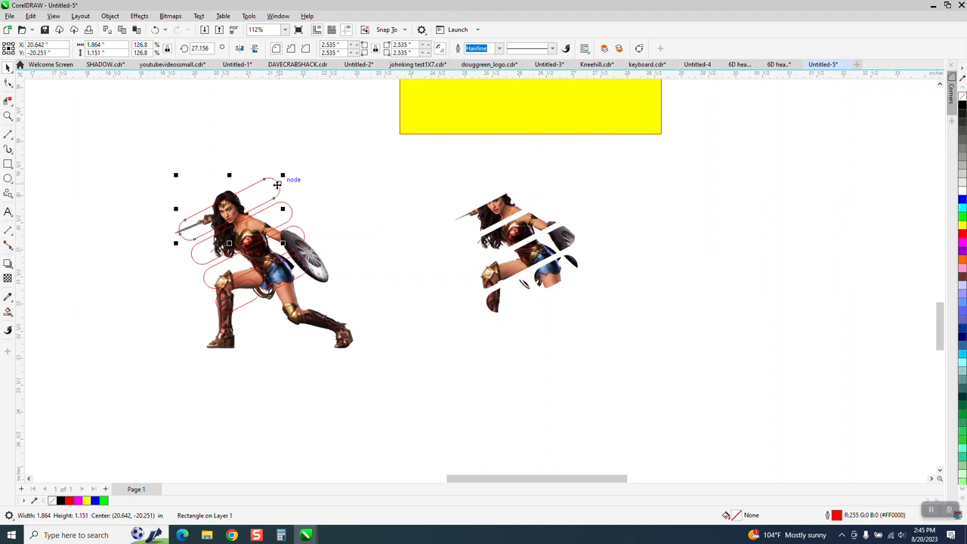
shift+click(309, 321)
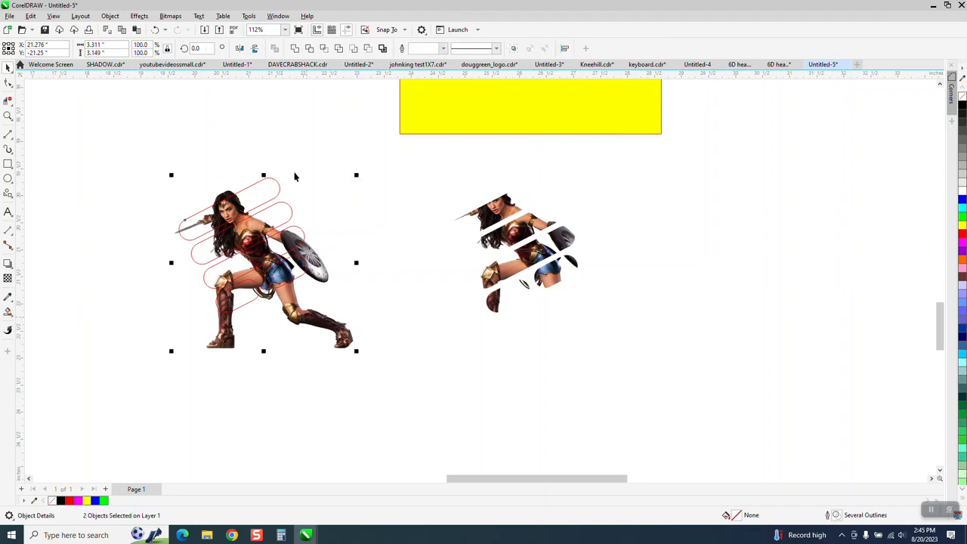
click(324, 48)
key(Right)
key(Right)
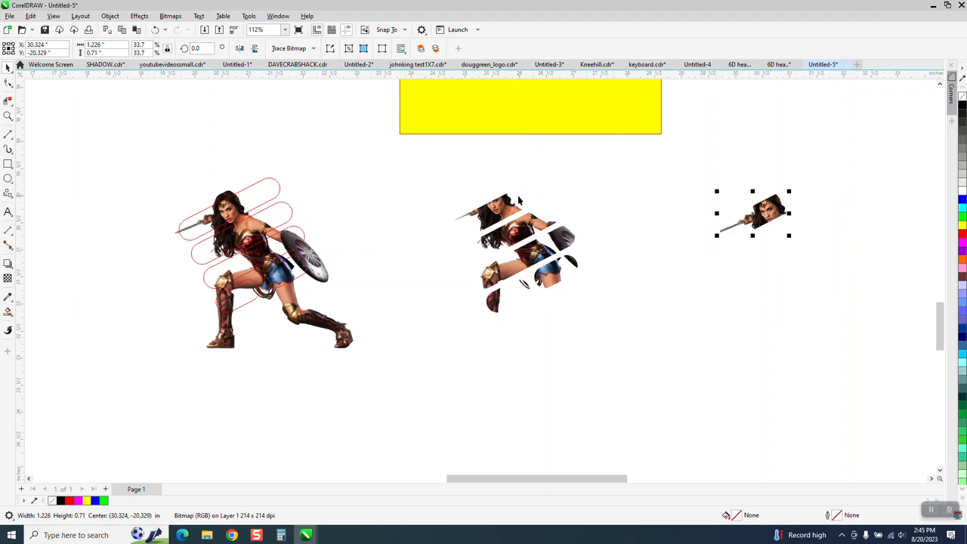
Examine the upper row with the PowerClipped bars, the empty rounded bars and the warrior on the yellow rectangle
scroll(521, 236, down, 2)
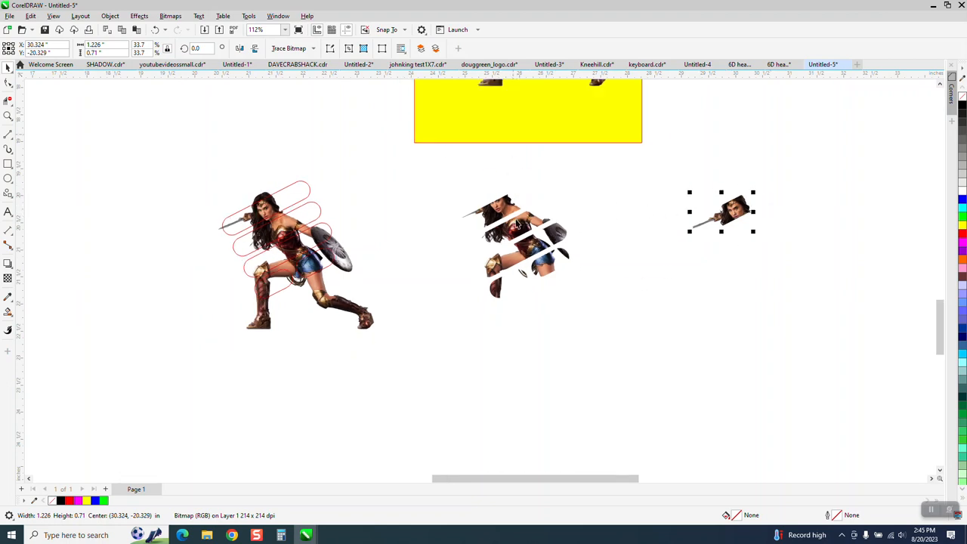
scroll(521, 237, down, 2)
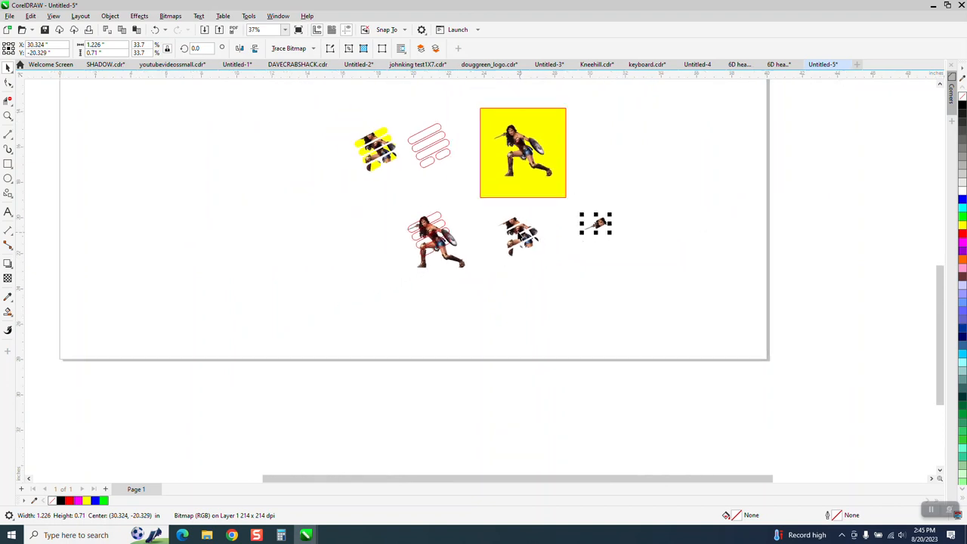
click(8, 116)
drag(284, 116, 580, 202)
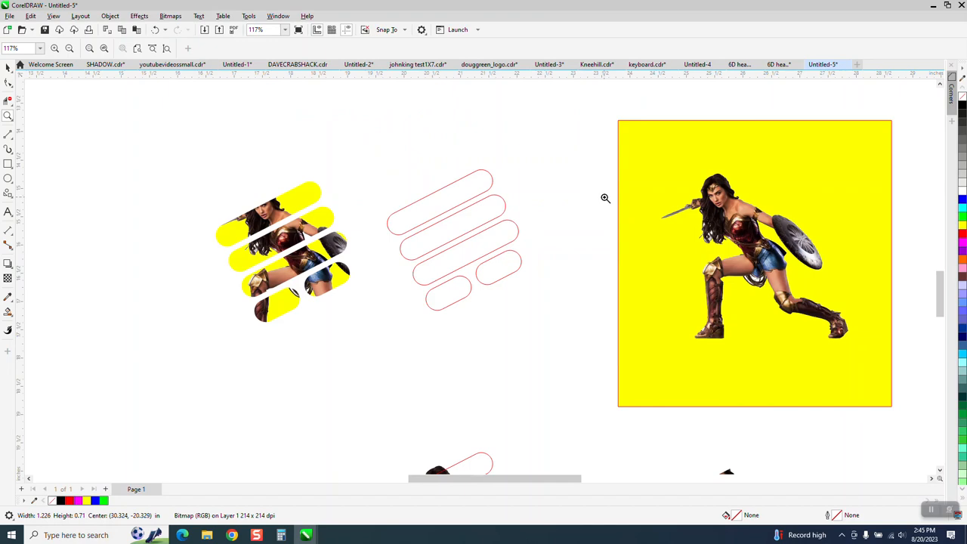